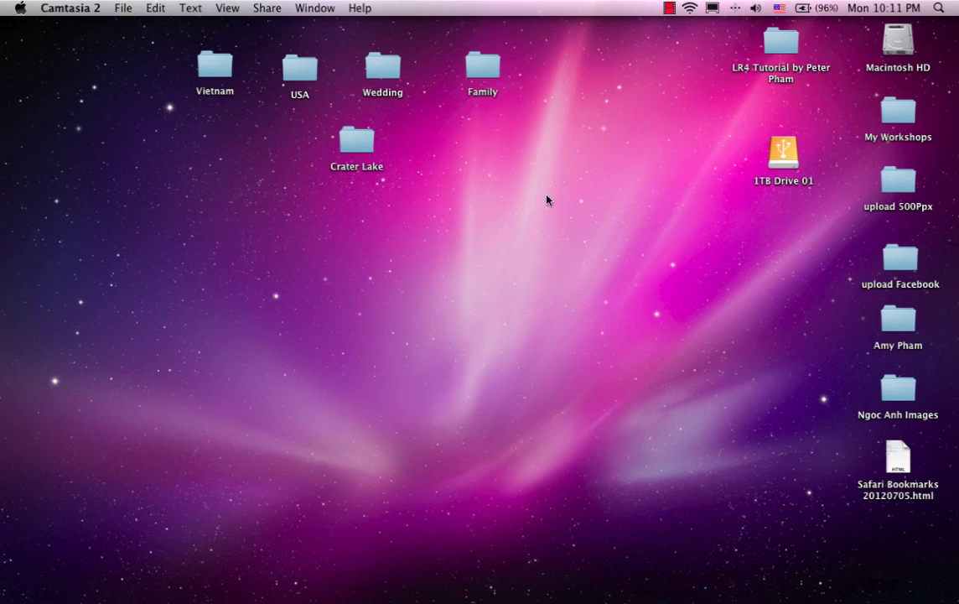
# Move the Crater Lake folder further right on the desktop
pyautogui.click(344, 141)
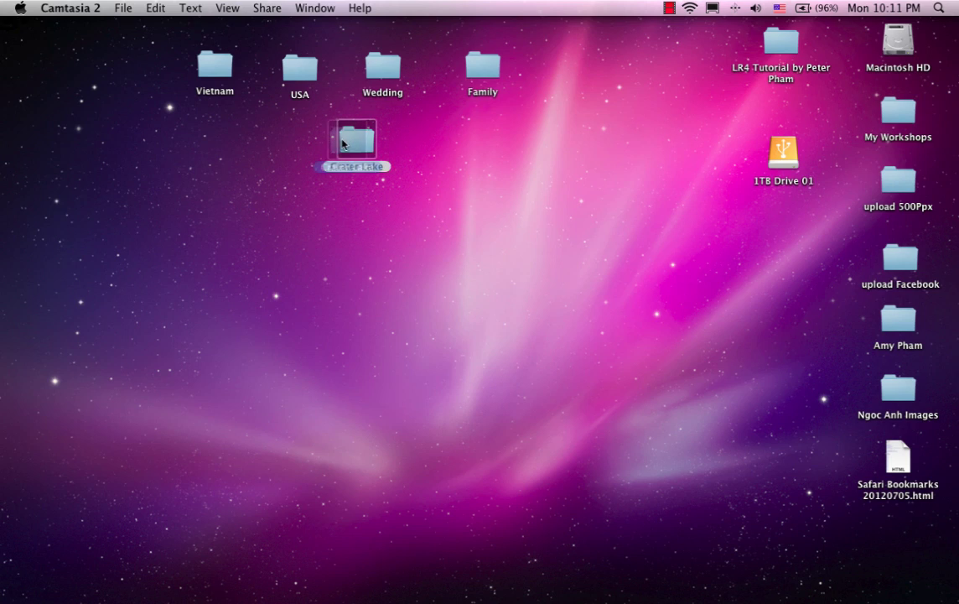
pyautogui.moveTo(342, 144); pyautogui.dragTo(344, 153)
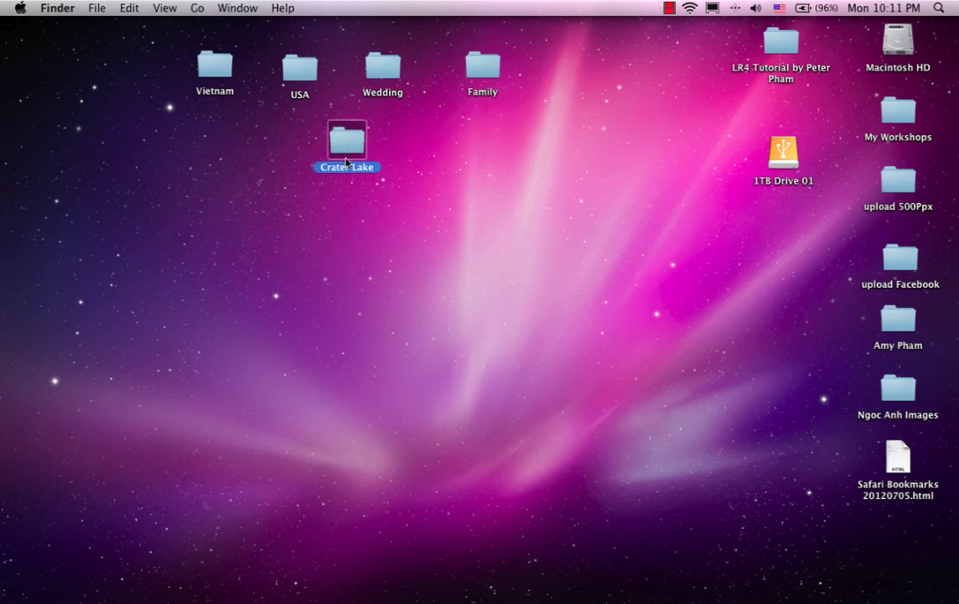
pyautogui.moveTo(342, 138); pyautogui.dragTo(458, 149)
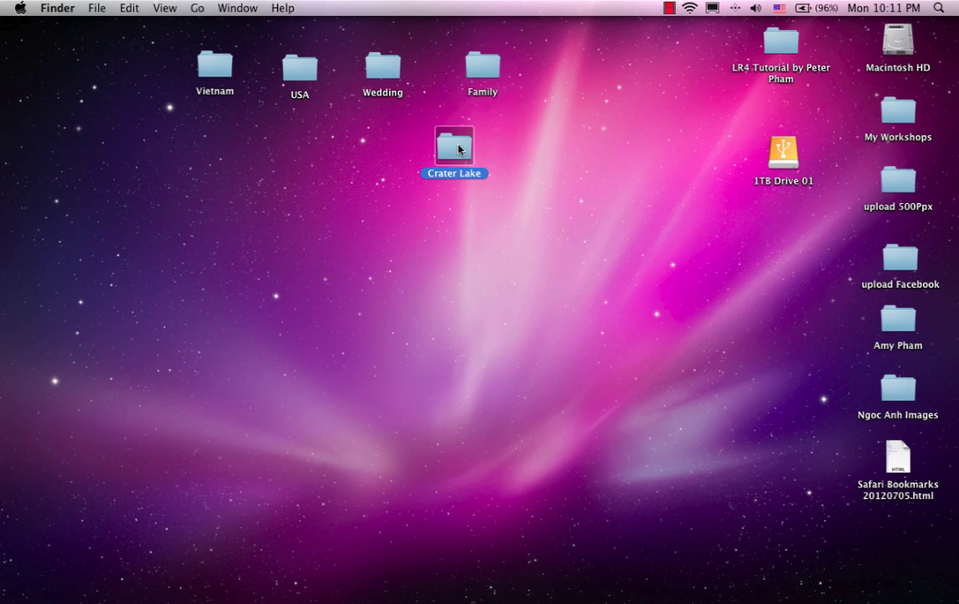
# Check that Crater Lake's RAW-2006 folder holds 24 CR2 files, then close the window
pyautogui.doubleClick(455, 148)
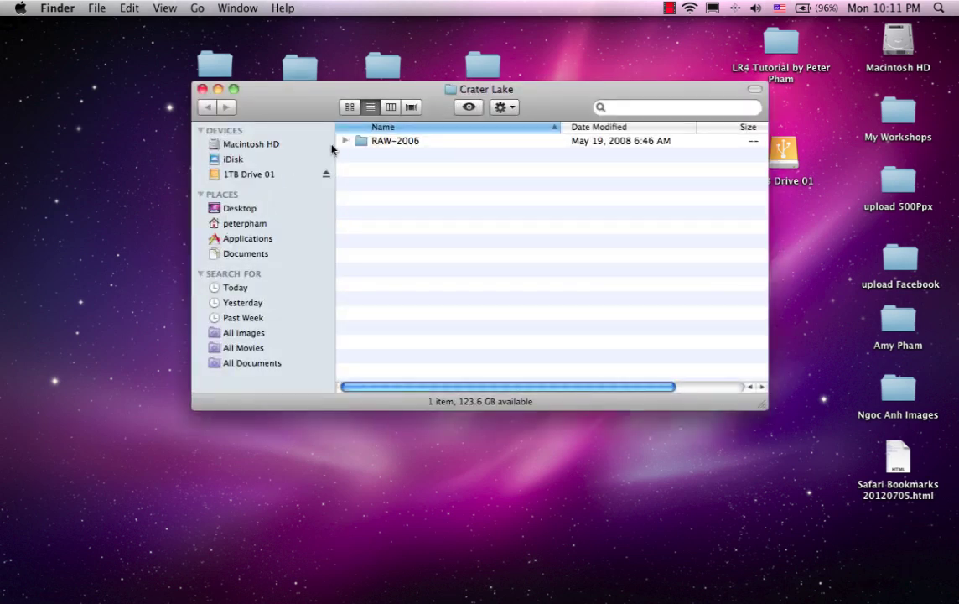
pyautogui.click(405, 144)
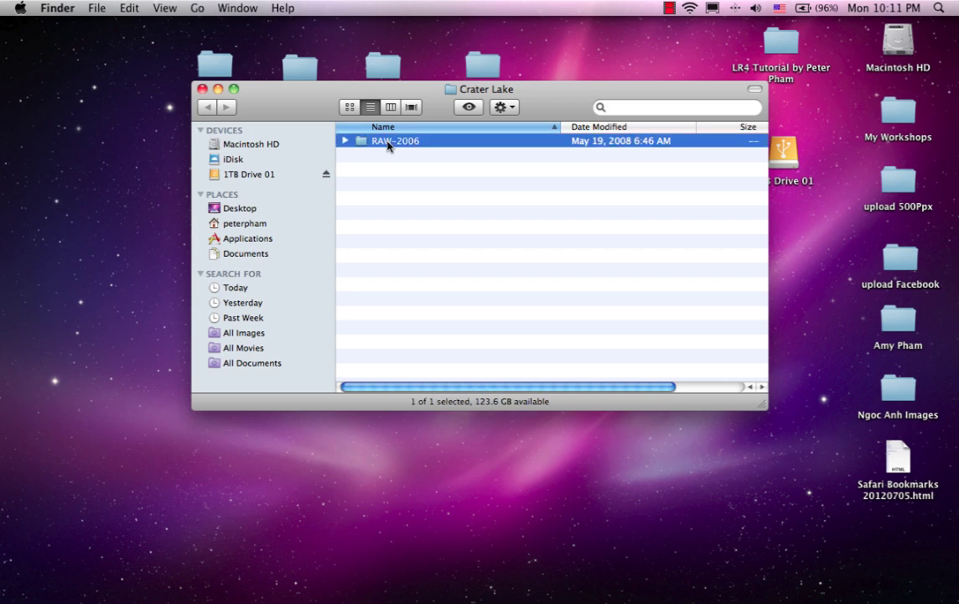
pyautogui.doubleClick(388, 145)
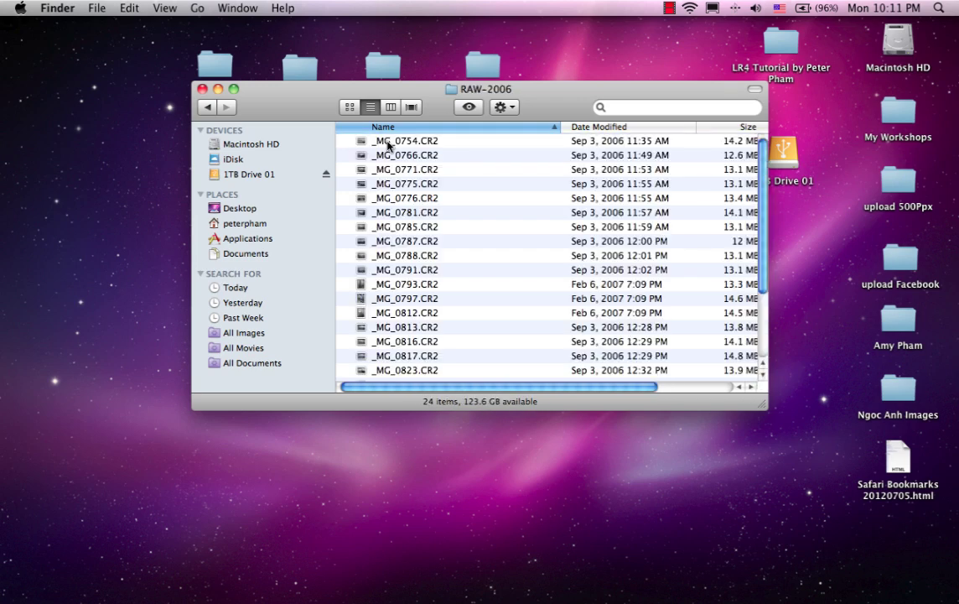
pyautogui.scroll(-3, 488, 163)
pyautogui.scroll(3, 488, 163)
pyautogui.click(207, 107)
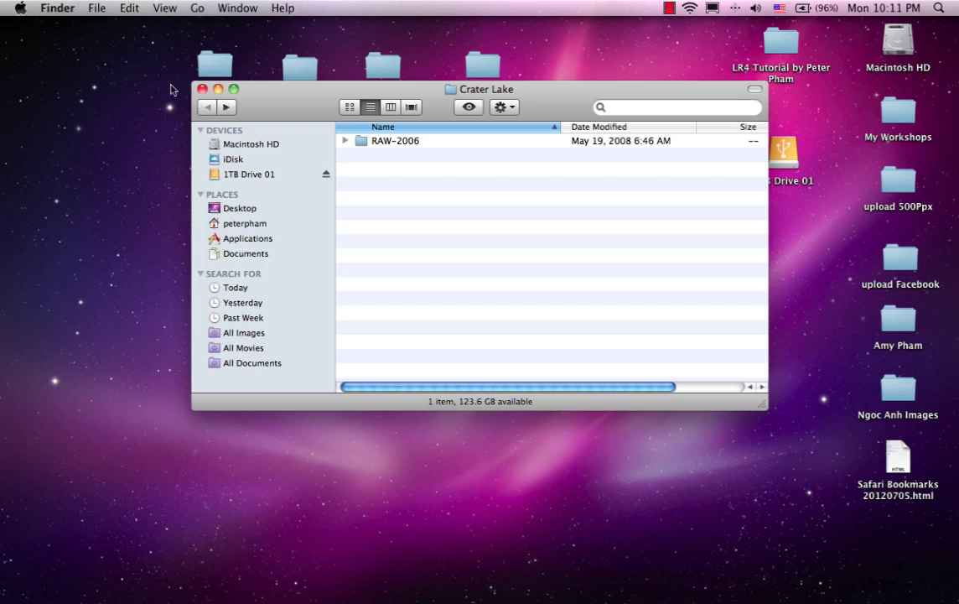
pyautogui.press('super+w')
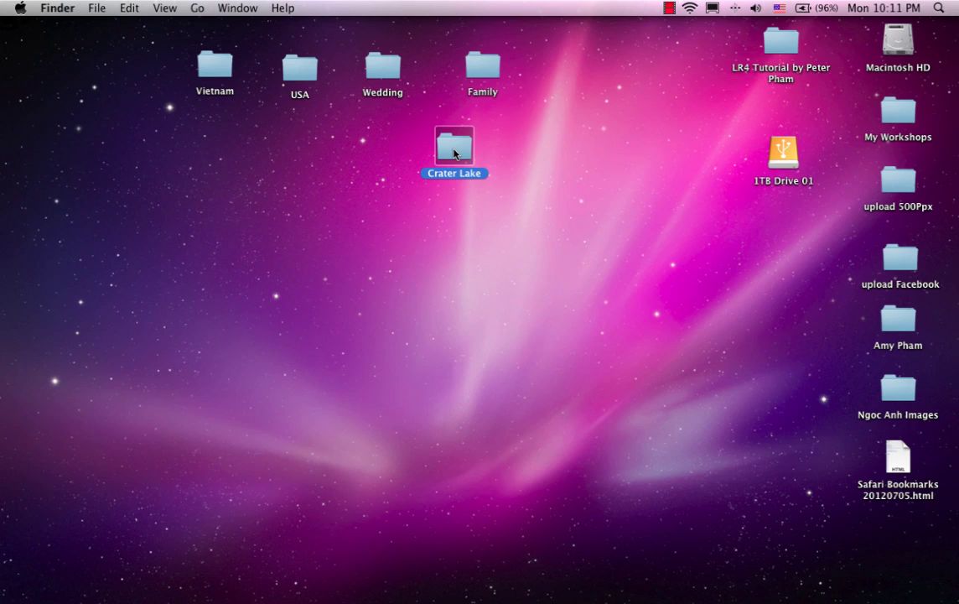
# Open USA Catalog.lrcat from the USA folder with Adobe Photoshop Lightroom 4
pyautogui.doubleClick(299, 73)
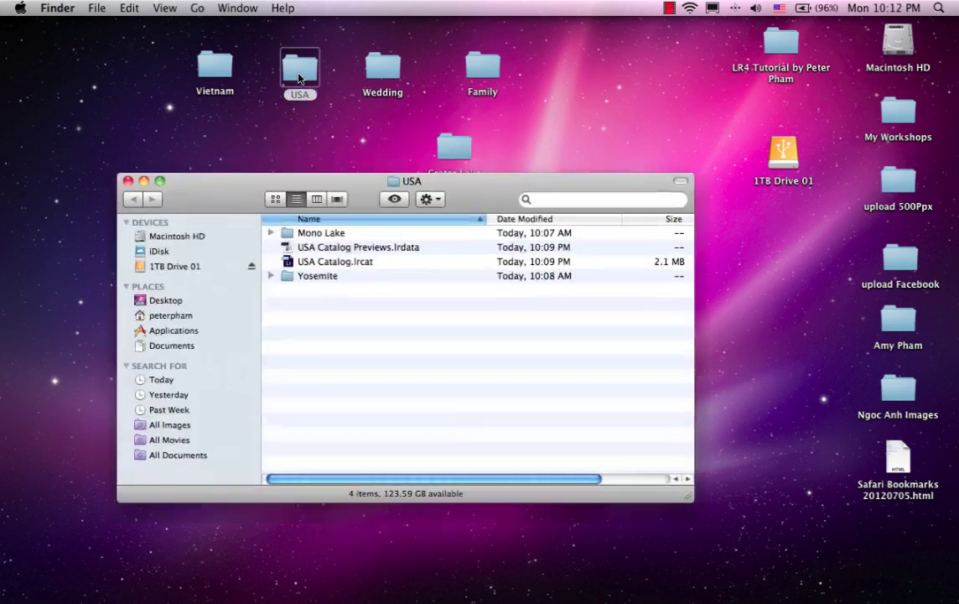
pyautogui.click(342, 263)
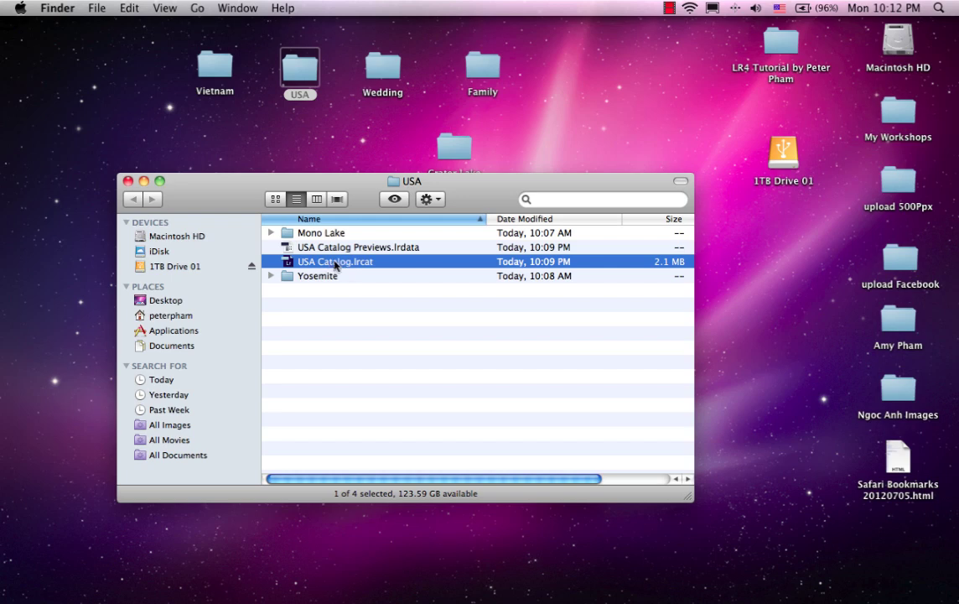
pyautogui.rightClick(334, 266)
pyautogui.moveTo(398, 282)
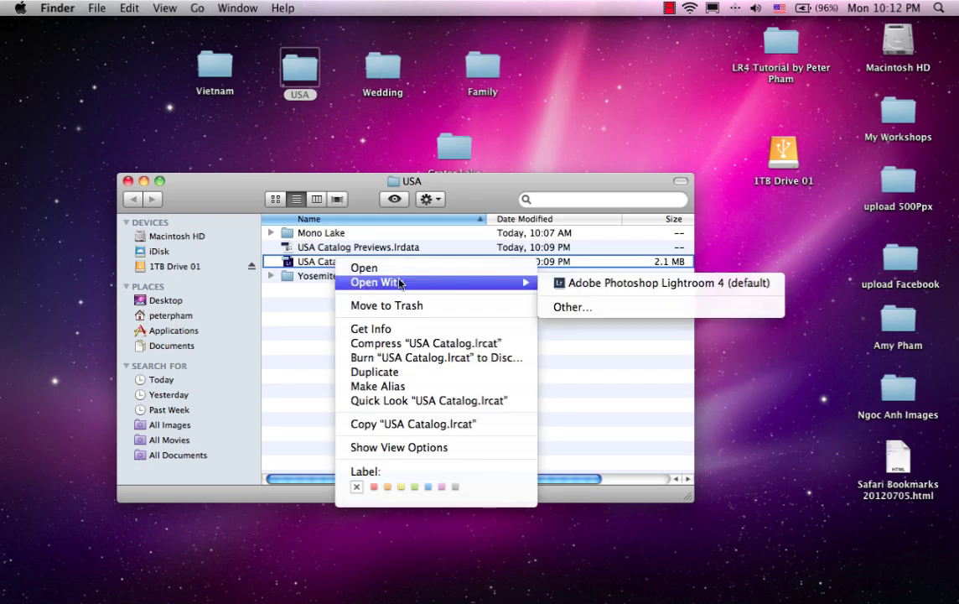
pyautogui.click(722, 283)
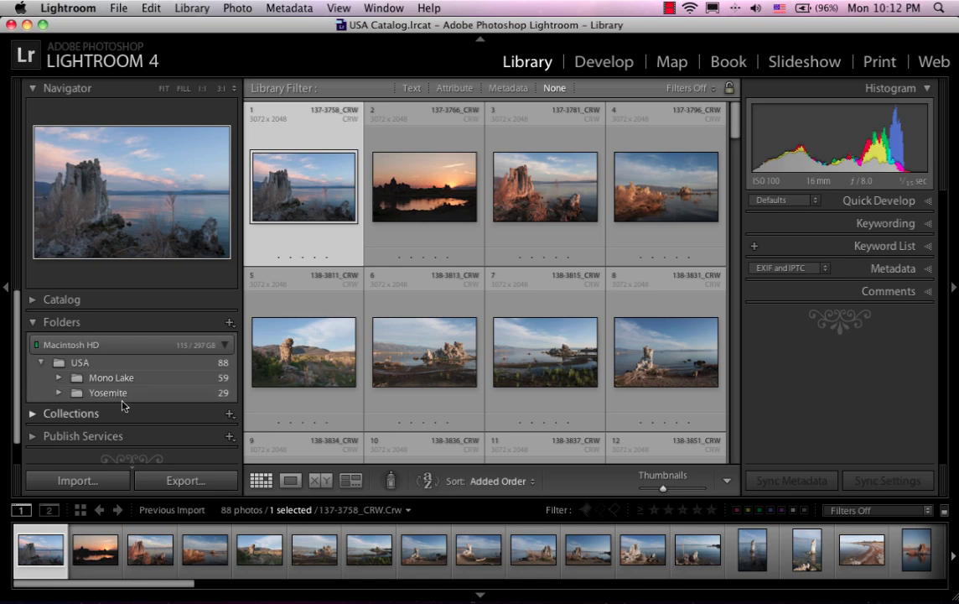
# Start an import with the desktop's Crater Lake folder as source, showing 24 photos
pyautogui.click(74, 481)
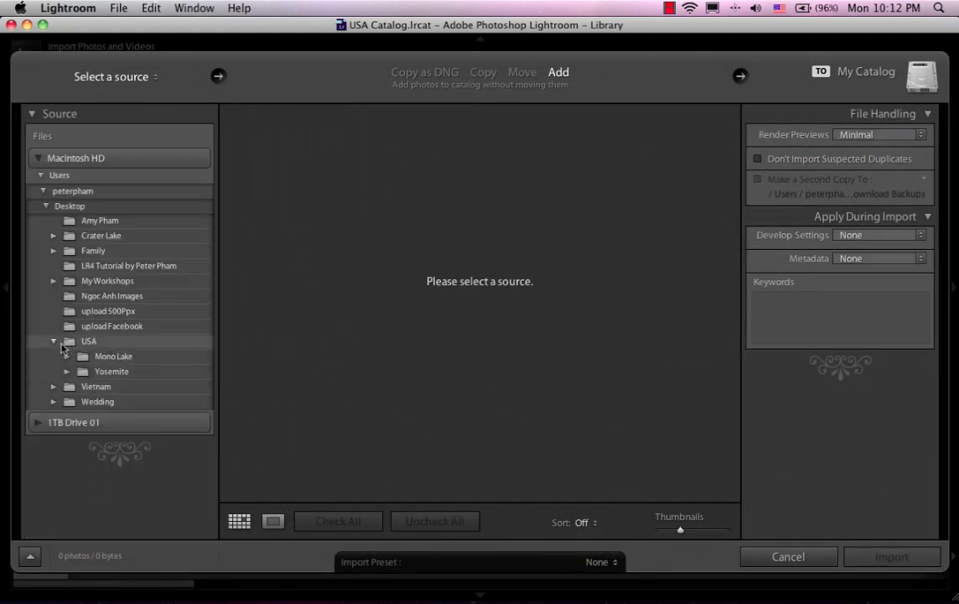
pyautogui.click(54, 342)
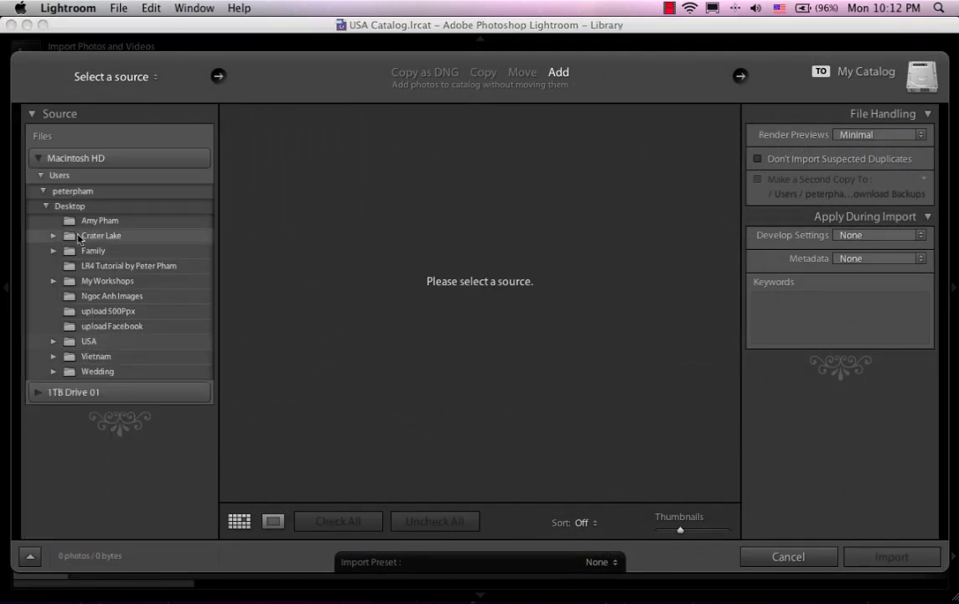
pyautogui.click(99, 237)
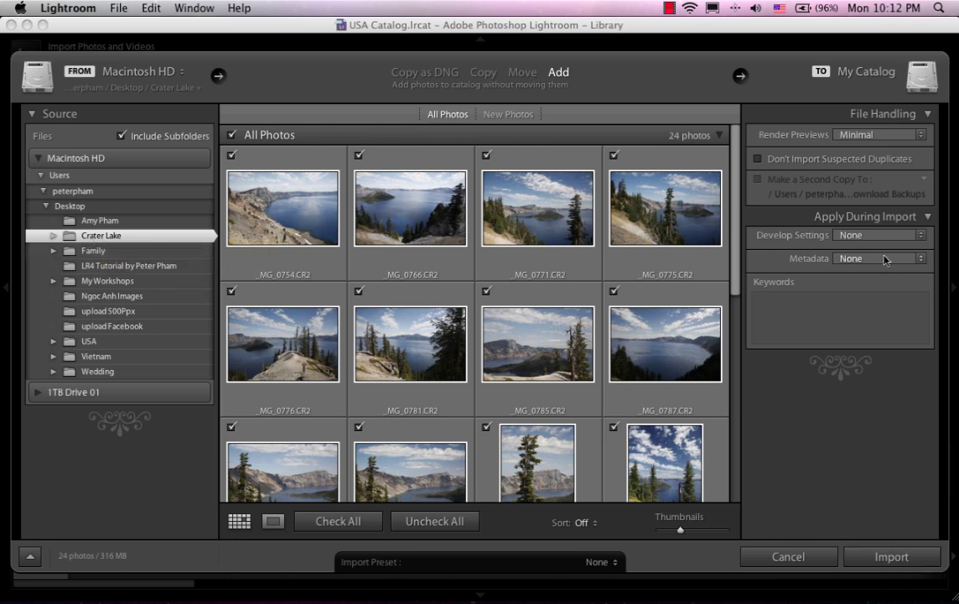
# Import the 24 Crater Lake photos with Minimal previews and the Copyright metadata preset
pyautogui.click(903, 135)
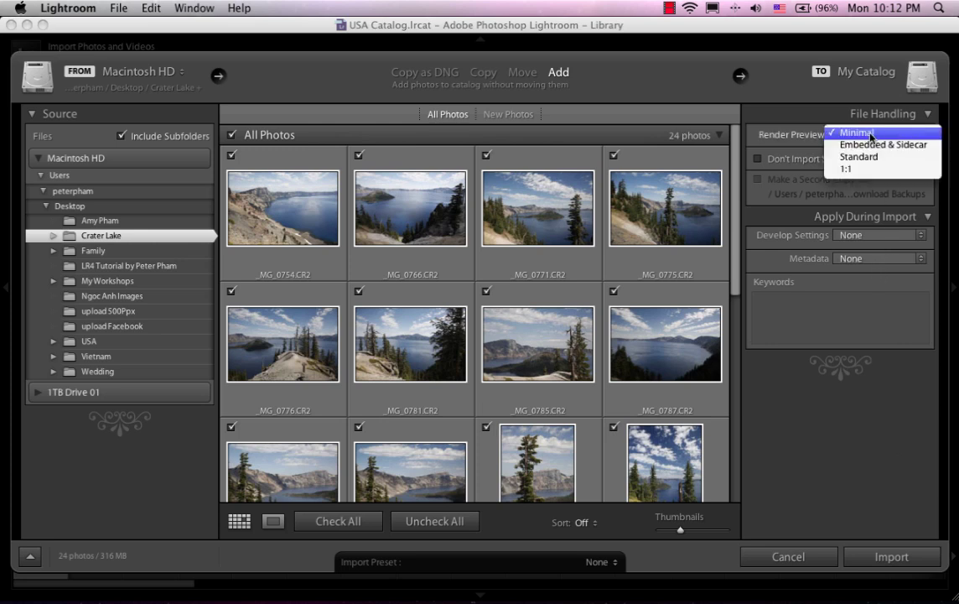
pyautogui.click(870, 137)
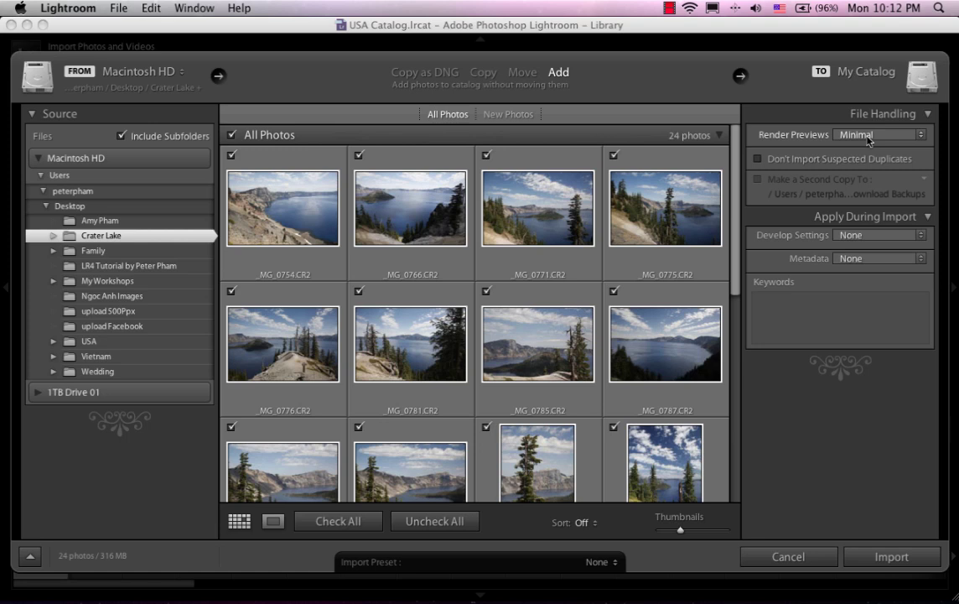
pyautogui.click(921, 261)
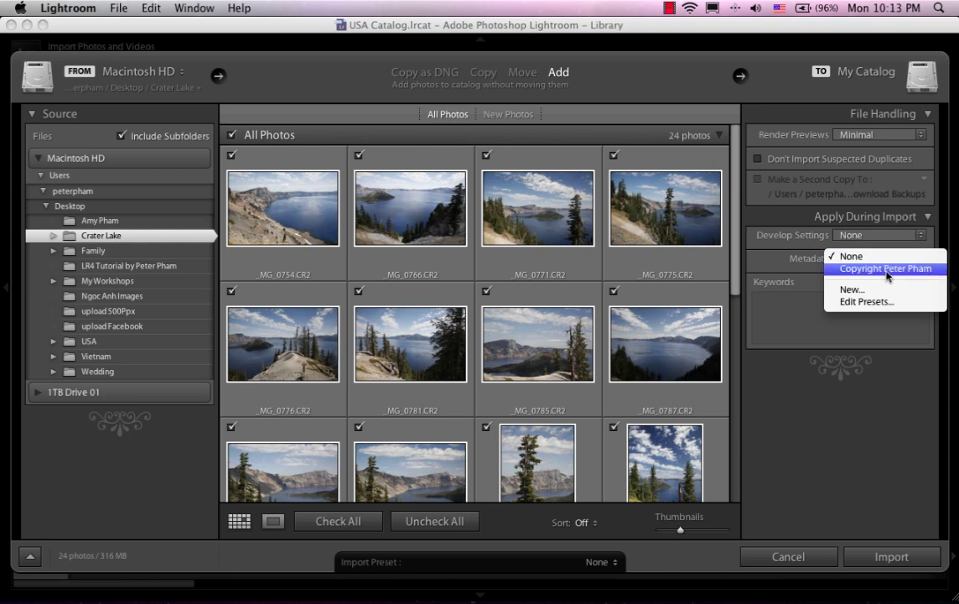
pyautogui.click(887, 270)
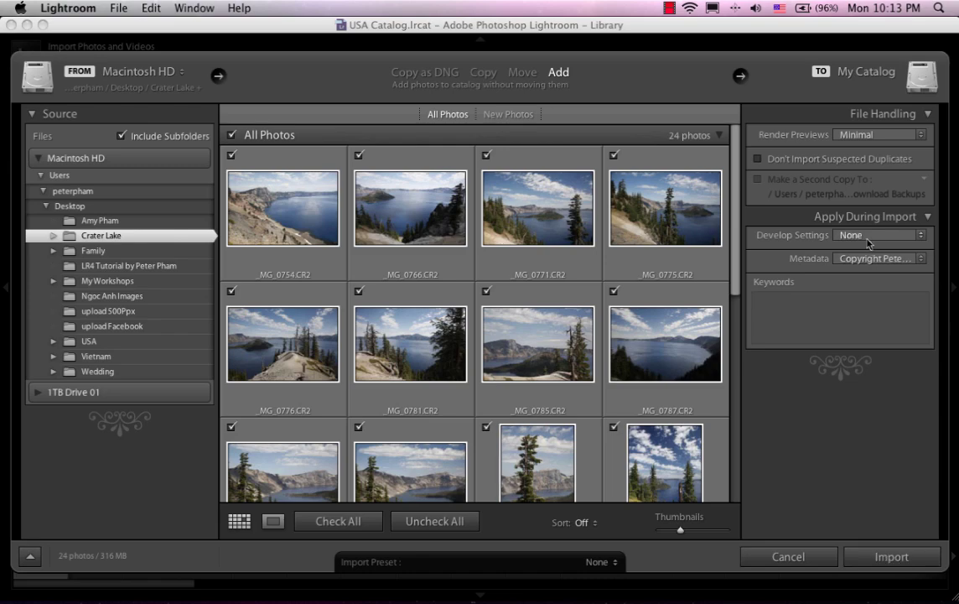
pyautogui.click(901, 556)
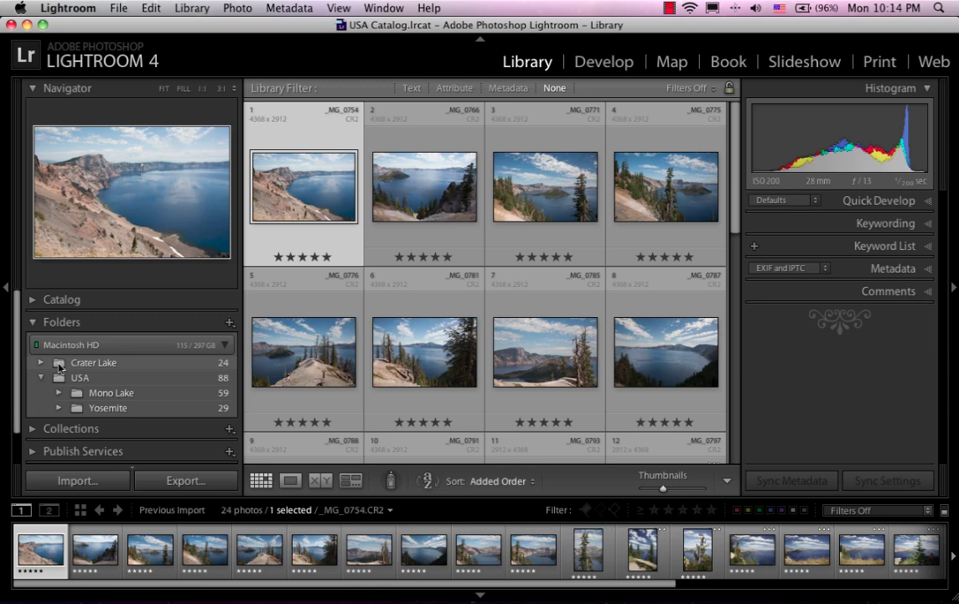
# Drag Crater Lake under USA in Folders, bringing USA to 112 photos, then hide Lightroom
pyautogui.moveTo(59, 368); pyautogui.dragTo(78, 381)
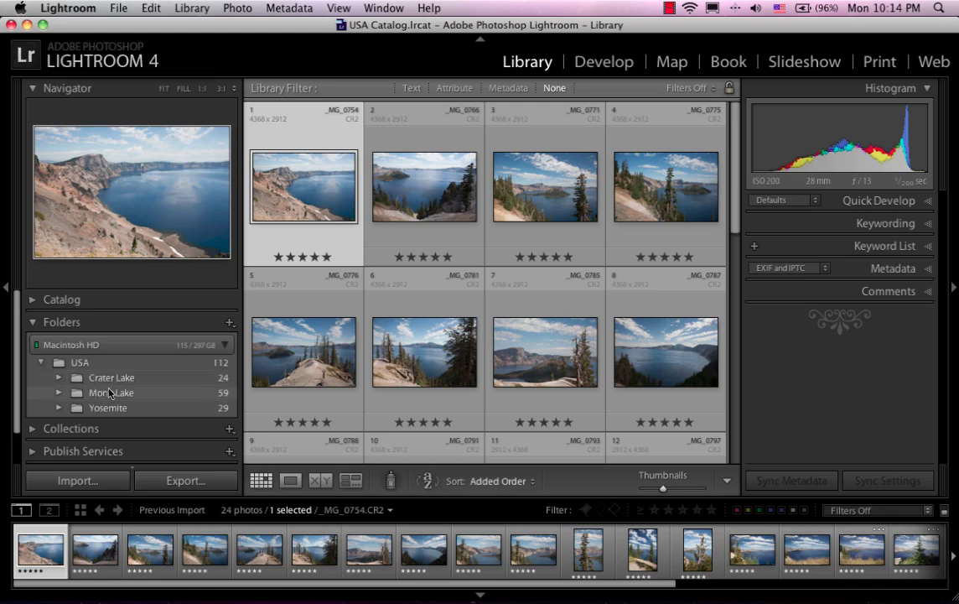
pyautogui.click(68, 9)
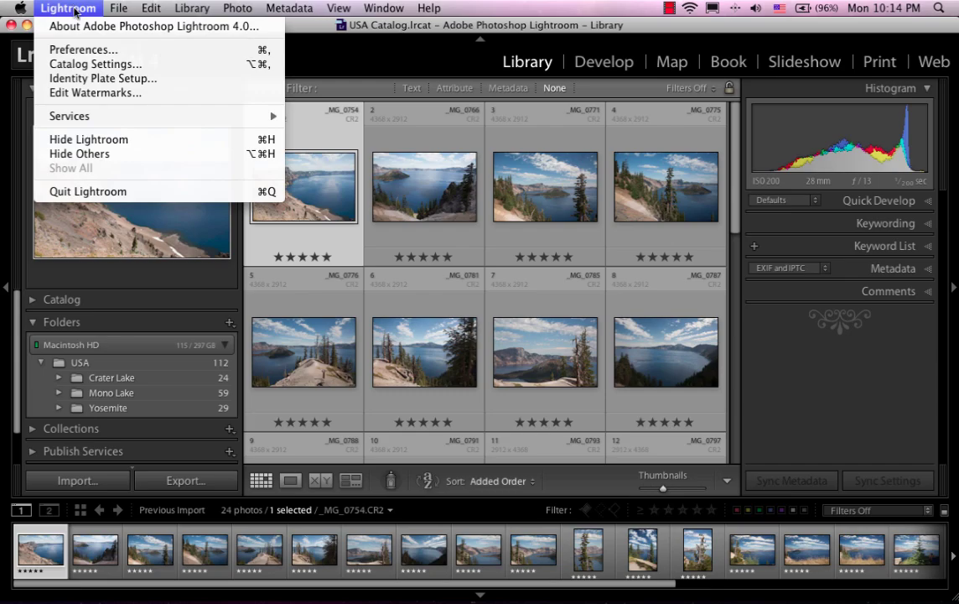
pyautogui.click(92, 138)
# Bring Lightroom back and quit it, clearing the catalog's lock and journal files
pyautogui.moveTo(501, 188); pyautogui.dragTo(464, 158)
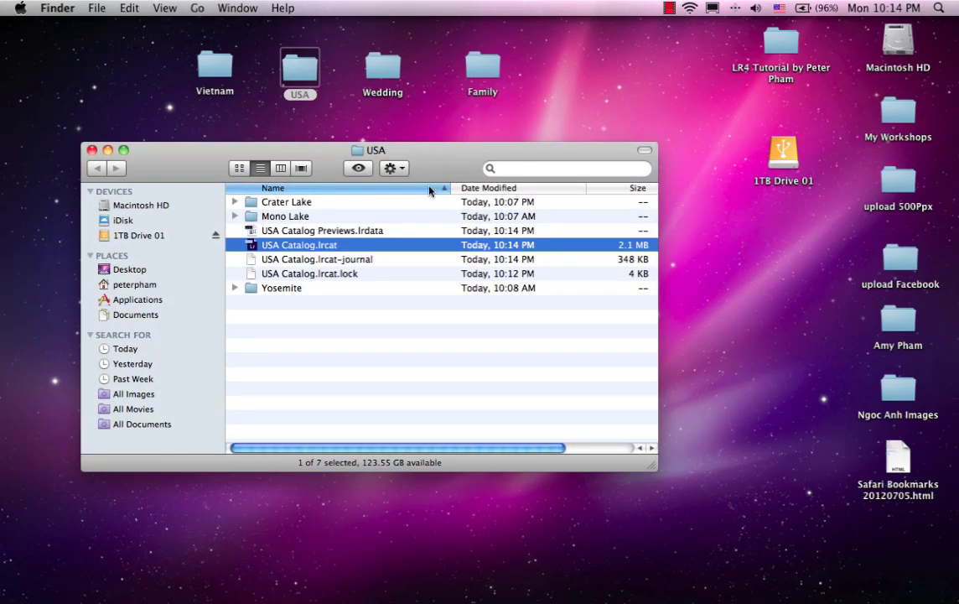
pyautogui.click(591, 107)
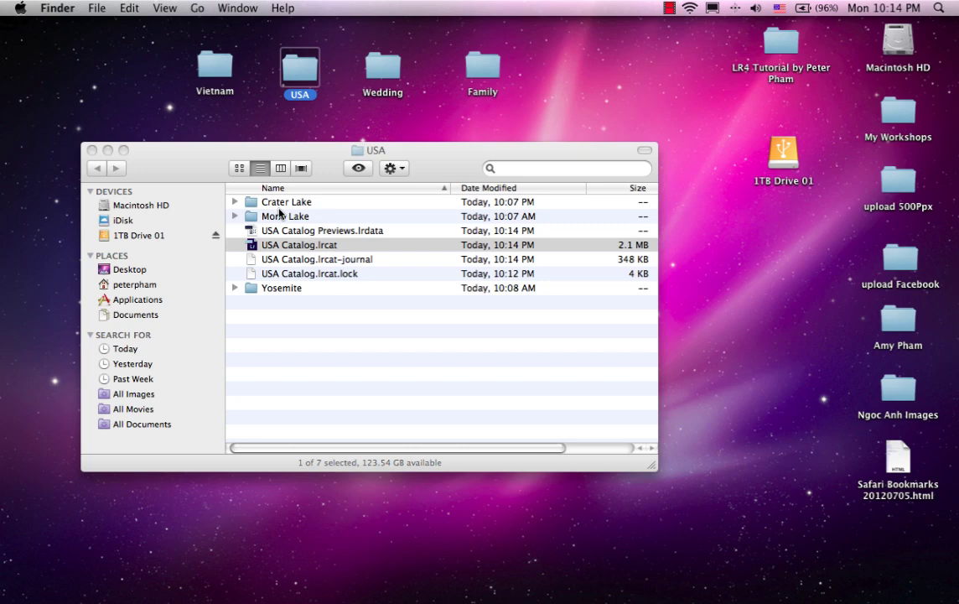
pyautogui.moveTo(344, 579)
pyautogui.moveTo(294, 596)
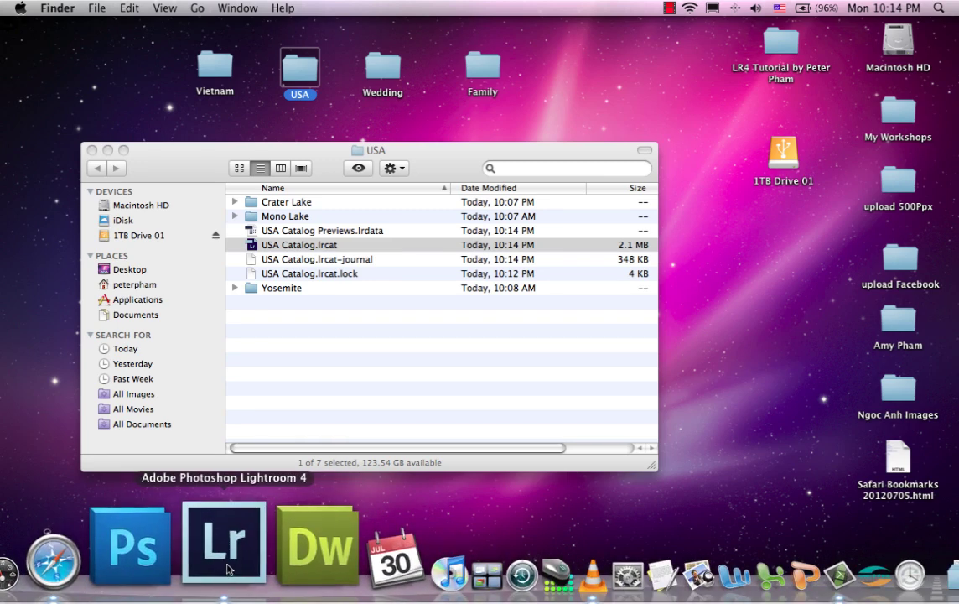
pyautogui.click(224, 545)
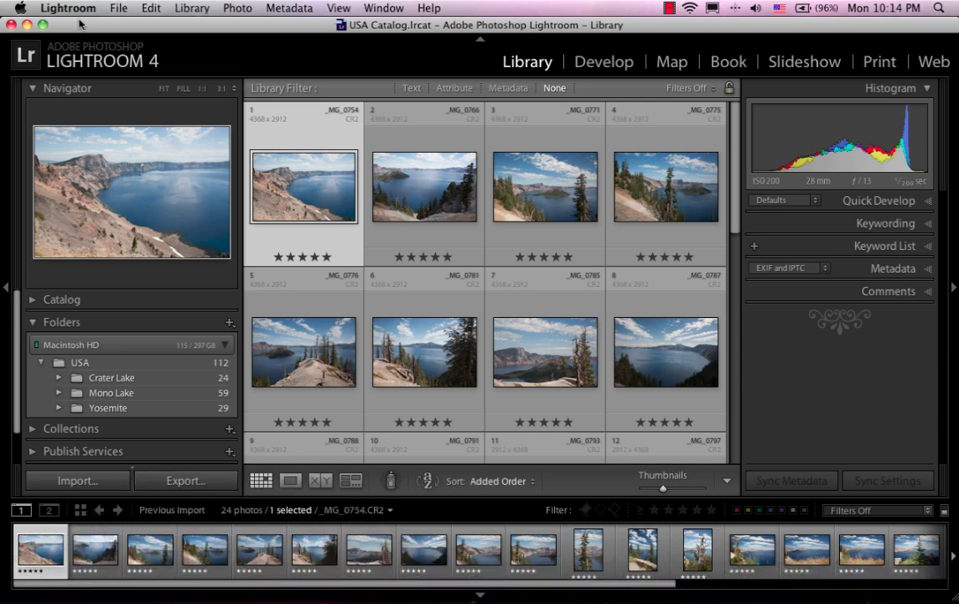
pyautogui.click(77, 12)
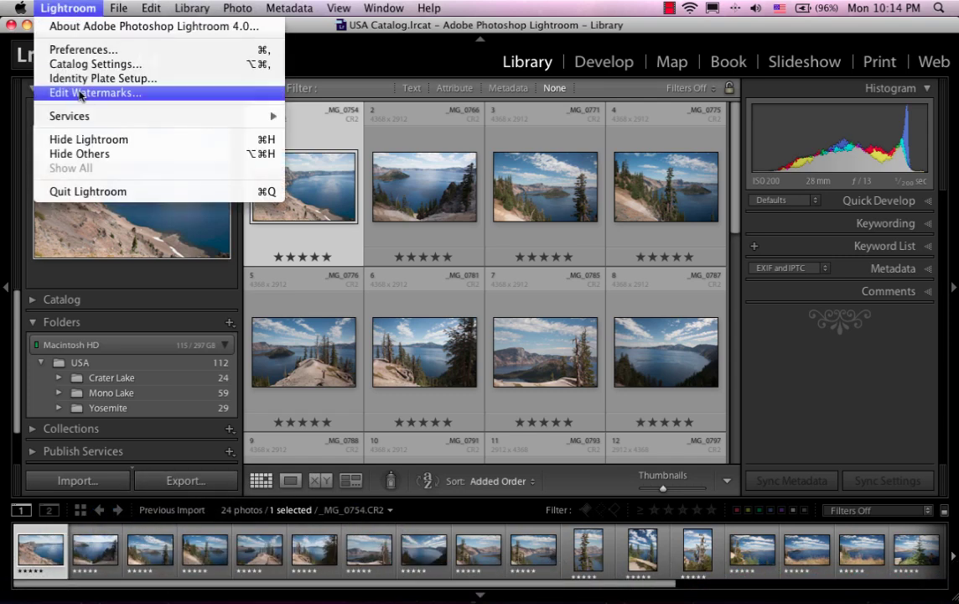
pyautogui.click(102, 192)
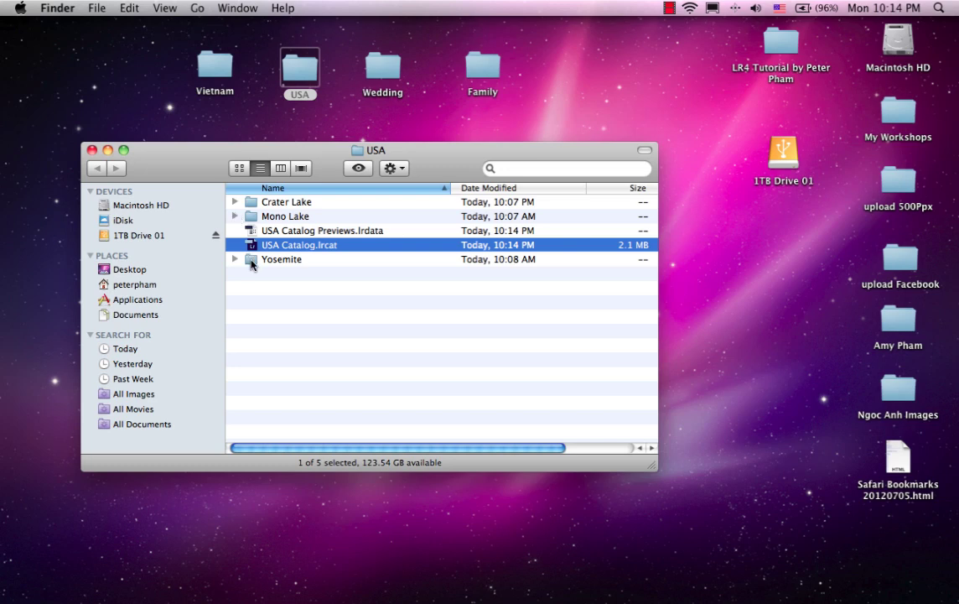
# Move Yosemite from USA into the Vietnam folder and arrange both Finder windows
pyautogui.click(250, 263)
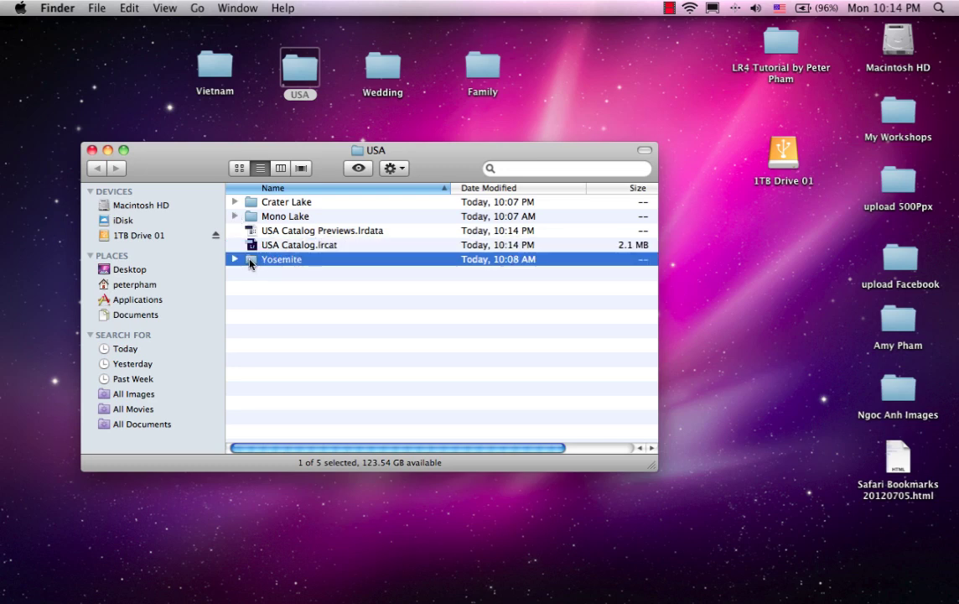
pyautogui.moveTo(250, 263); pyautogui.dragTo(215, 76)
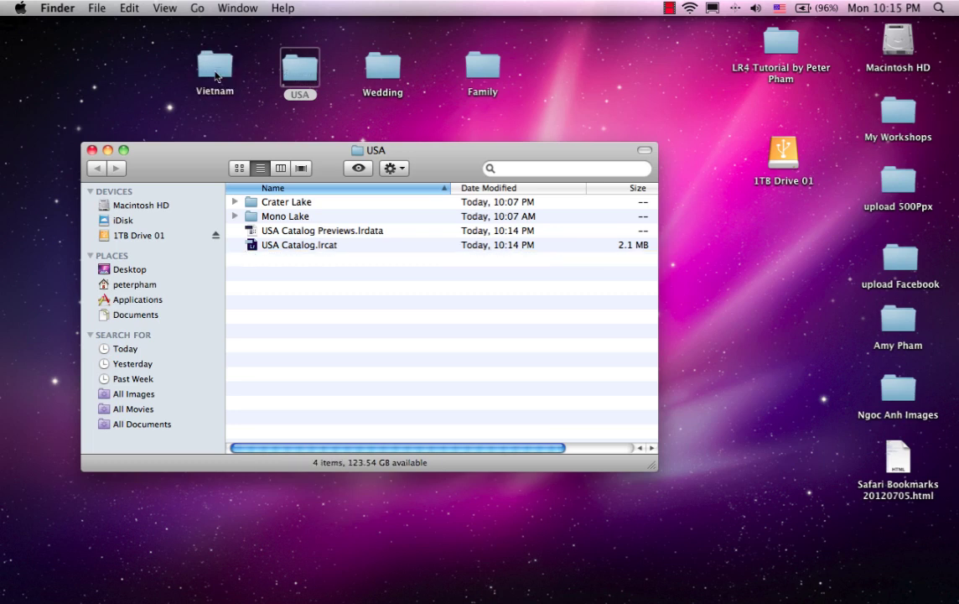
pyautogui.doubleClick(214, 75)
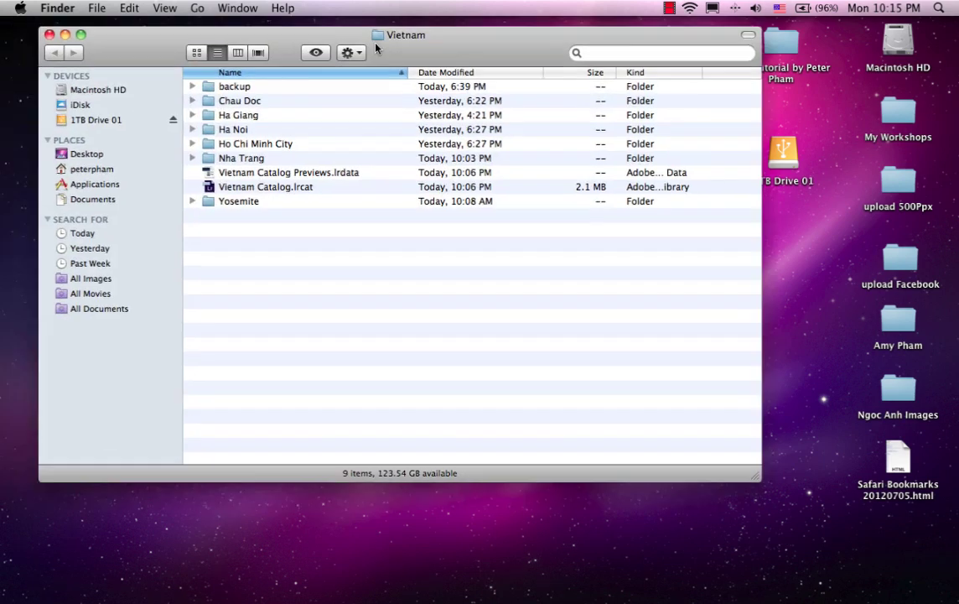
pyautogui.moveTo(377, 39); pyautogui.dragTo(621, 165)
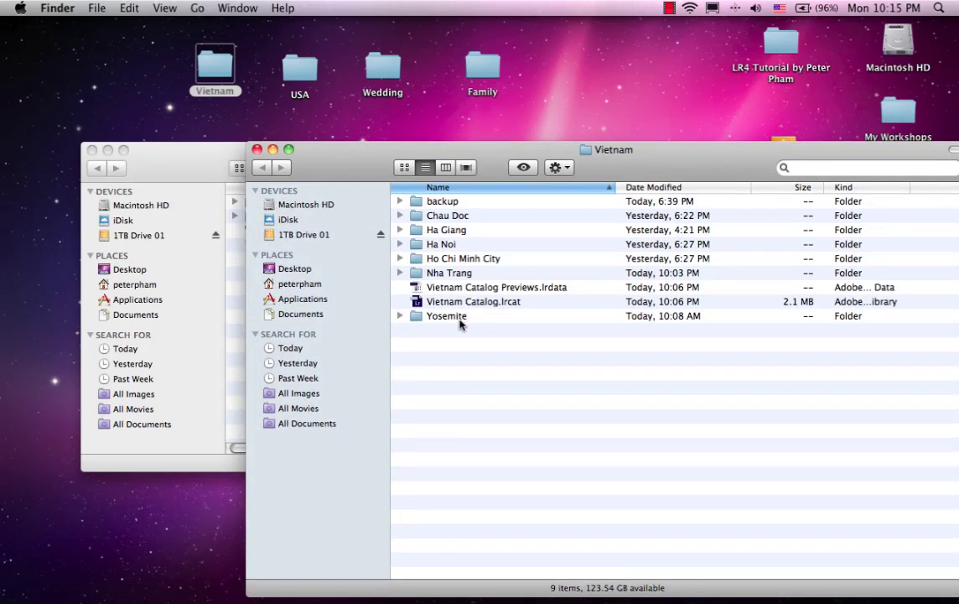
pyautogui.click(203, 164)
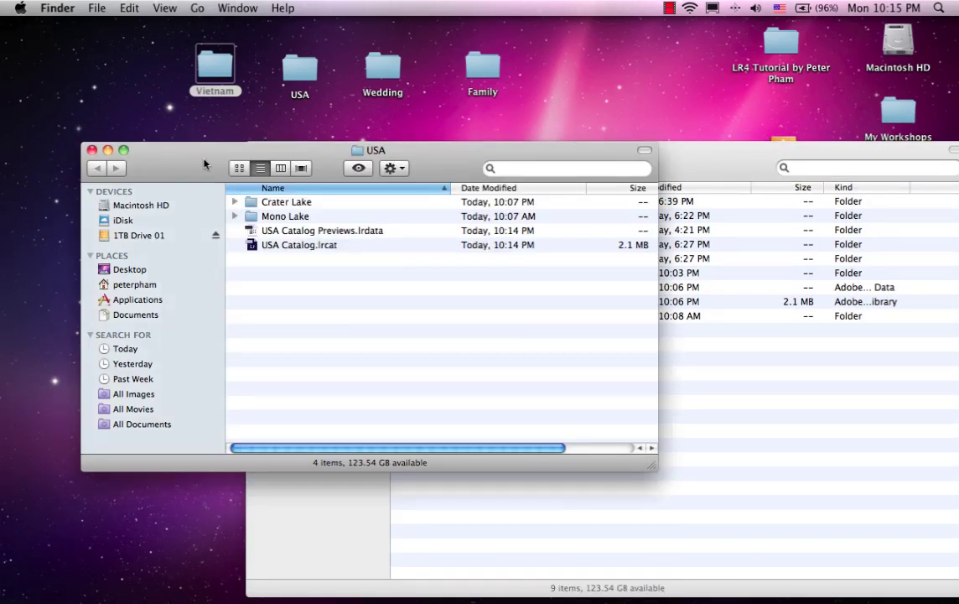
pyautogui.moveTo(203, 164); pyautogui.dragTo(160, 130)
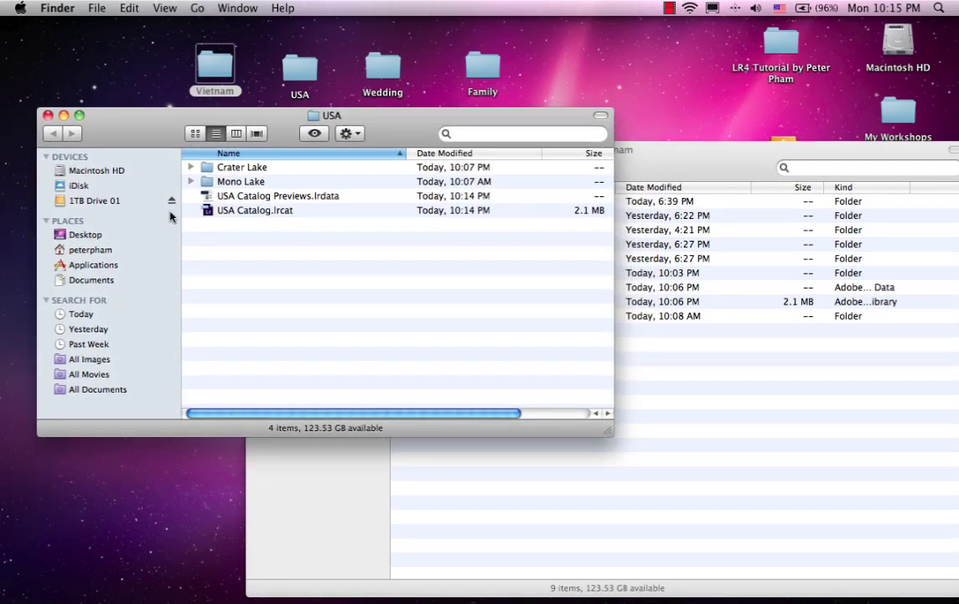
# Reopen USA Catalog.lrcat in Lightroom 4, where Yosemite (29) shows as missing
pyautogui.click(264, 216)
pyautogui.rightClick(265, 215)
pyautogui.moveTo(353, 231)
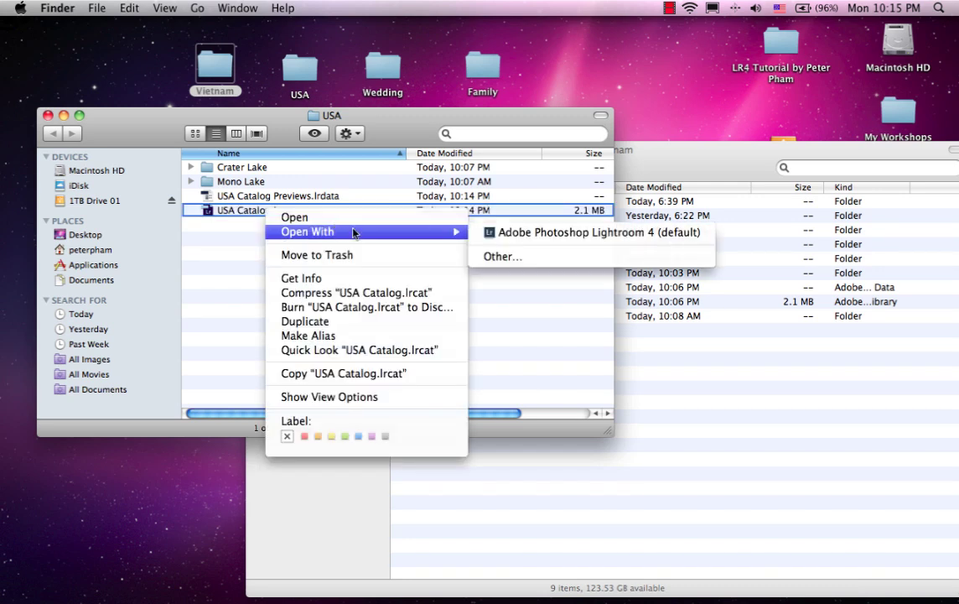
pyautogui.click(517, 241)
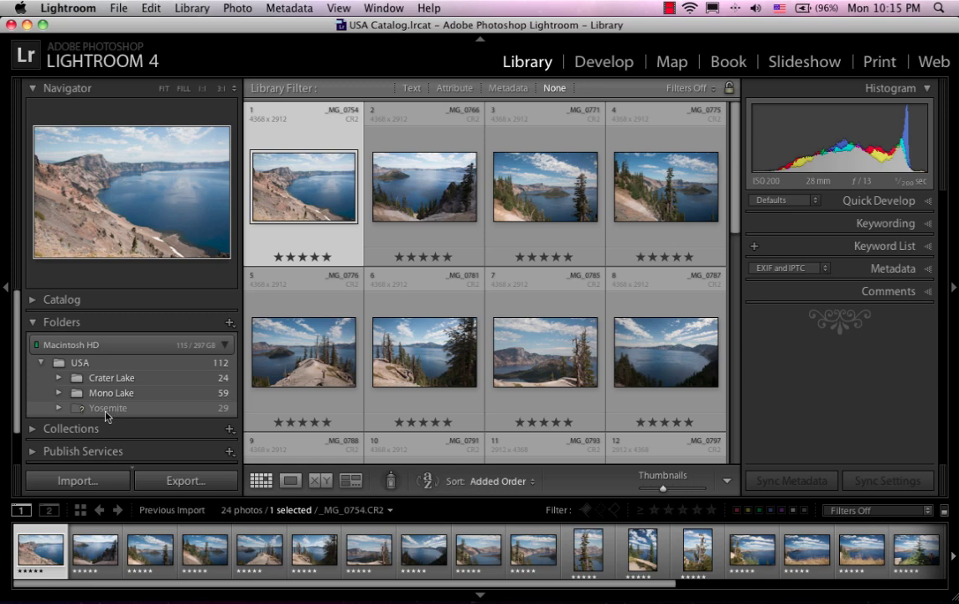
# Relink missing Yosemite to Vietnam > Yosemite, then drag it back under USA (112 photos)
pyautogui.rightClick(110, 414)
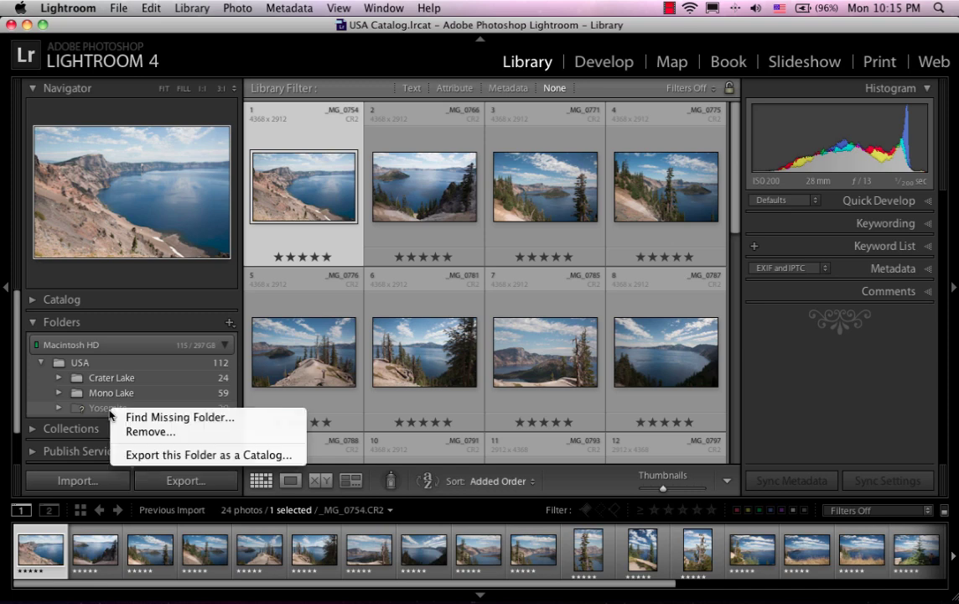
pyautogui.click(214, 423)
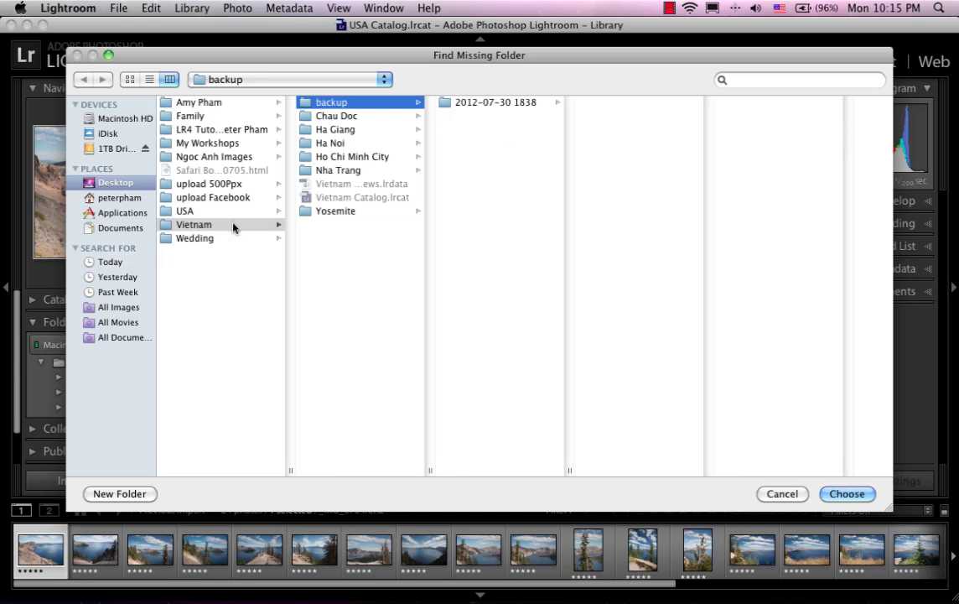
pyautogui.click(337, 213)
pyautogui.click(847, 494)
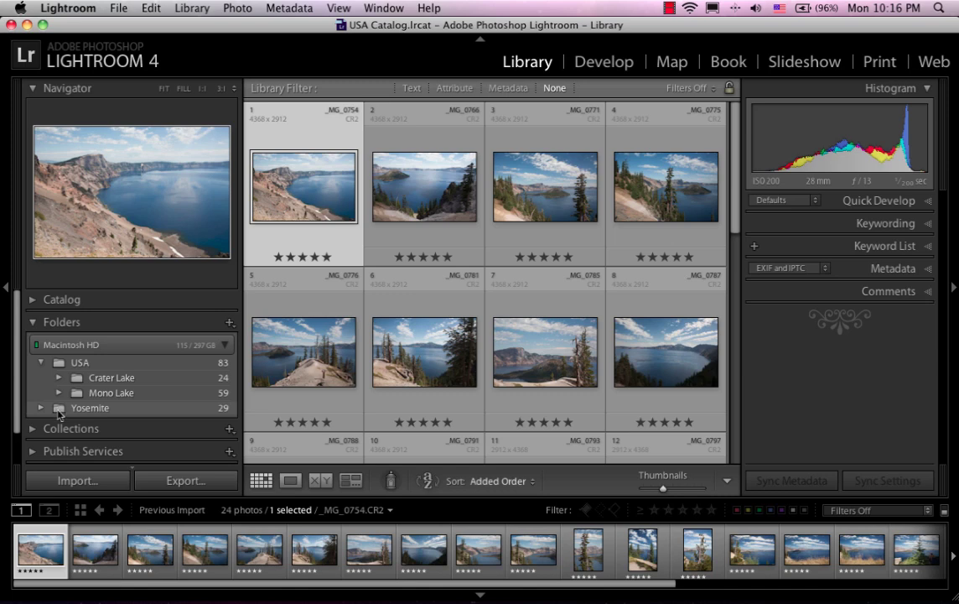
pyautogui.moveTo(59, 413); pyautogui.dragTo(60, 367)
# Quit Lightroom and close the Vietnam Finder window
pyautogui.click(67, 8)
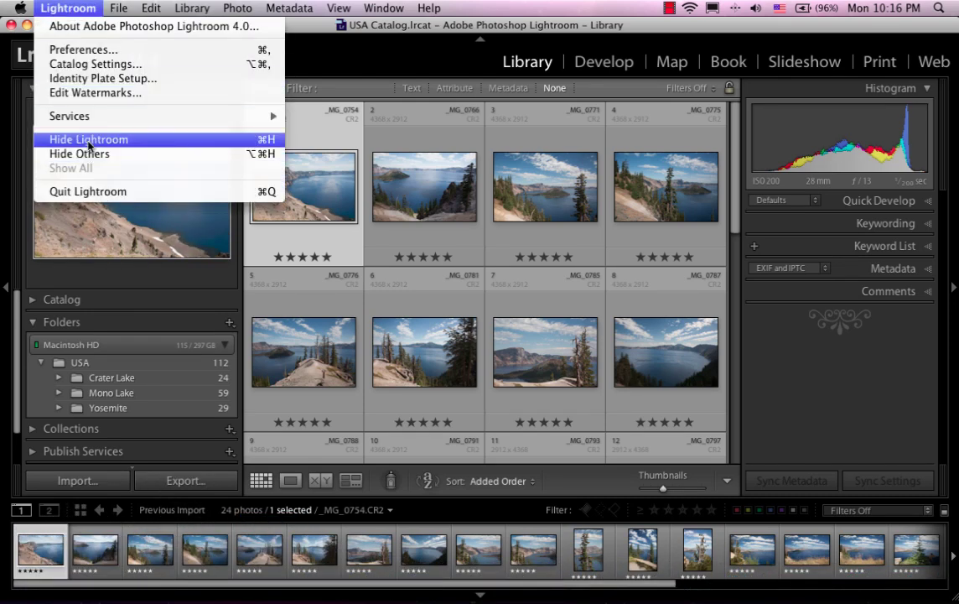
pyautogui.click(86, 189)
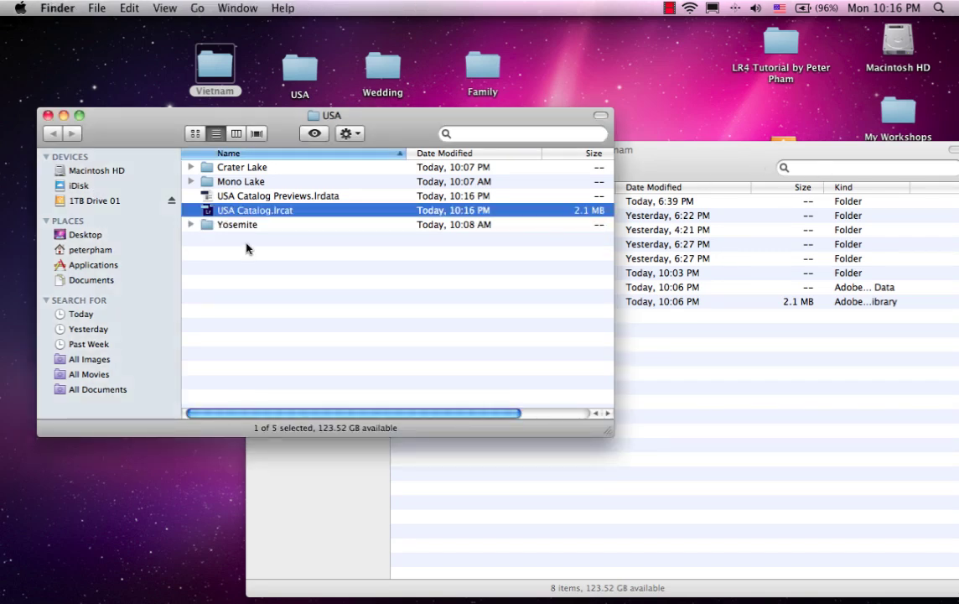
pyautogui.click(657, 156)
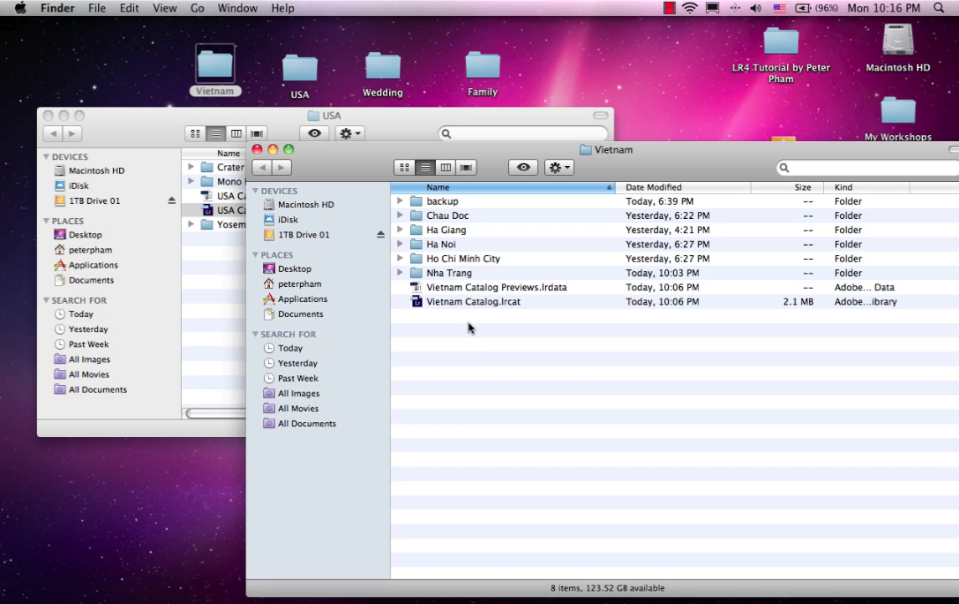
pyautogui.click(257, 150)
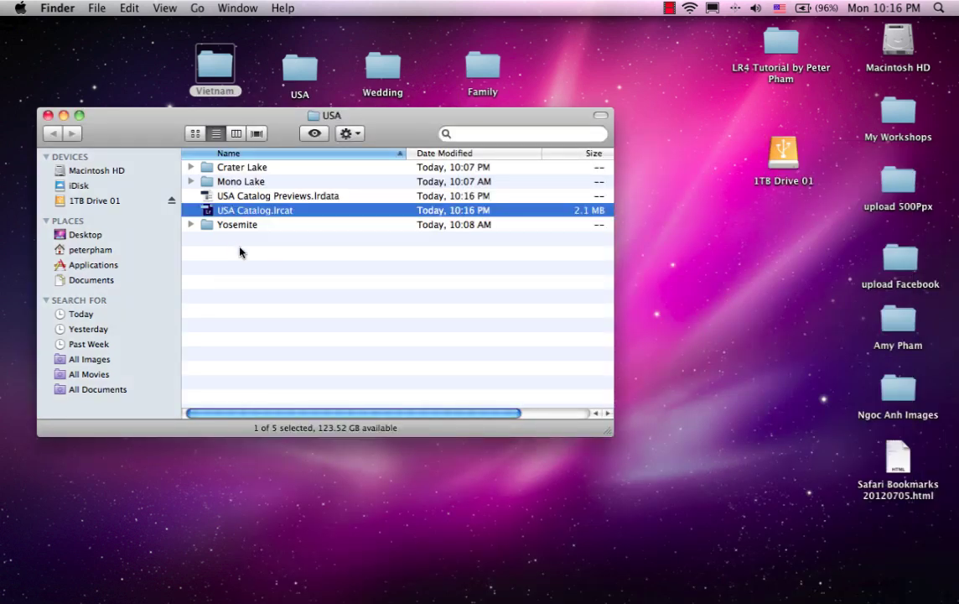
# Close the USA window, leaving the trip folders and 1TB Drive 01 on the desktop
pyautogui.click(240, 252)
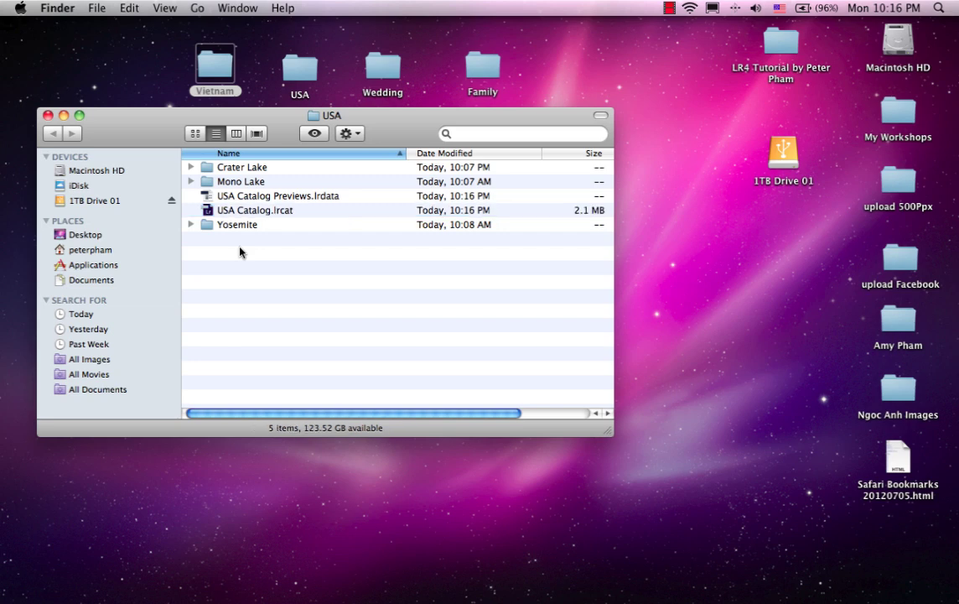
pyautogui.moveTo(277, 132); pyautogui.dragTo(273, 177)
pyautogui.click(266, 107)
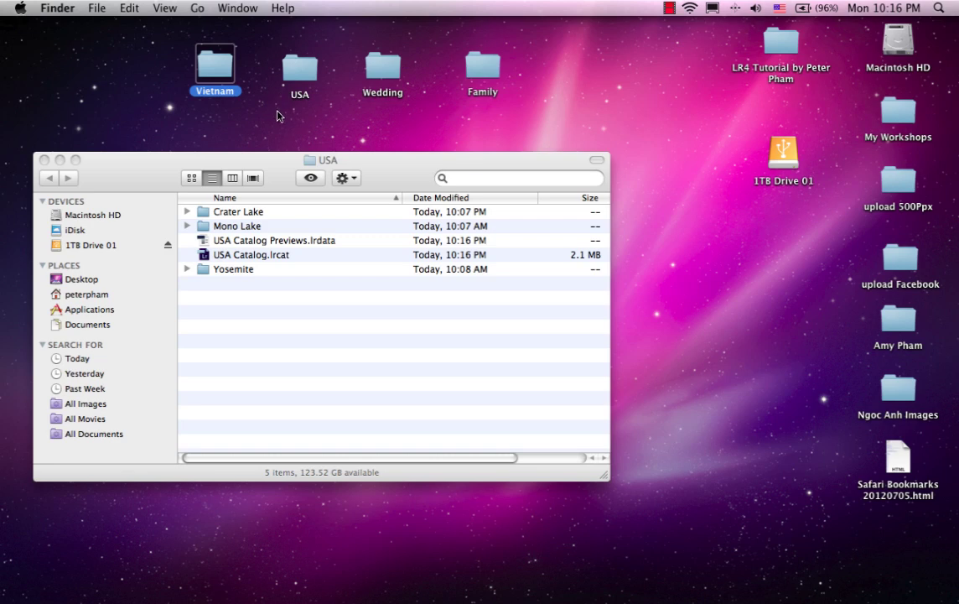
pyautogui.moveTo(264, 159); pyautogui.dragTo(257, 128)
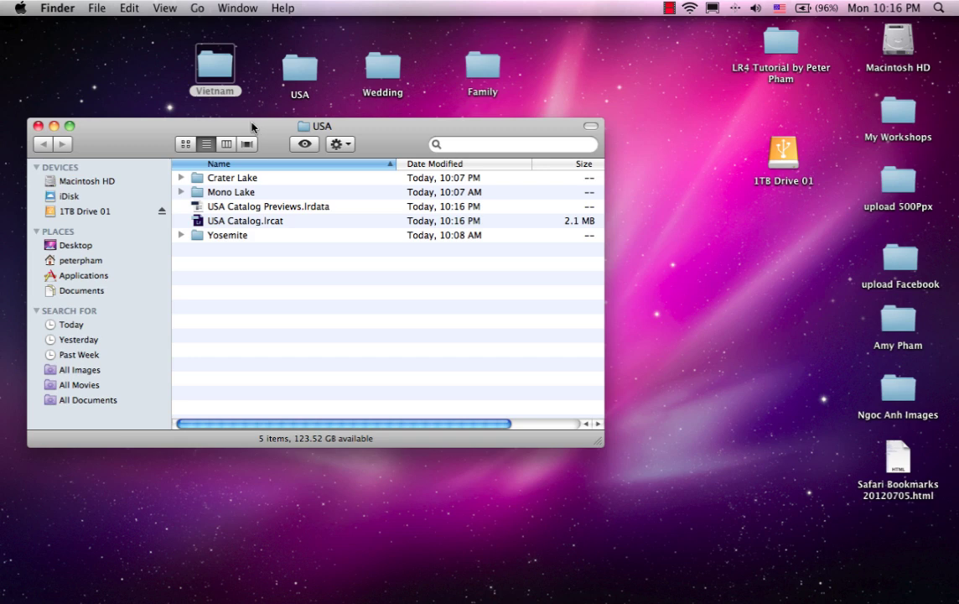
pyautogui.click(128, 101)
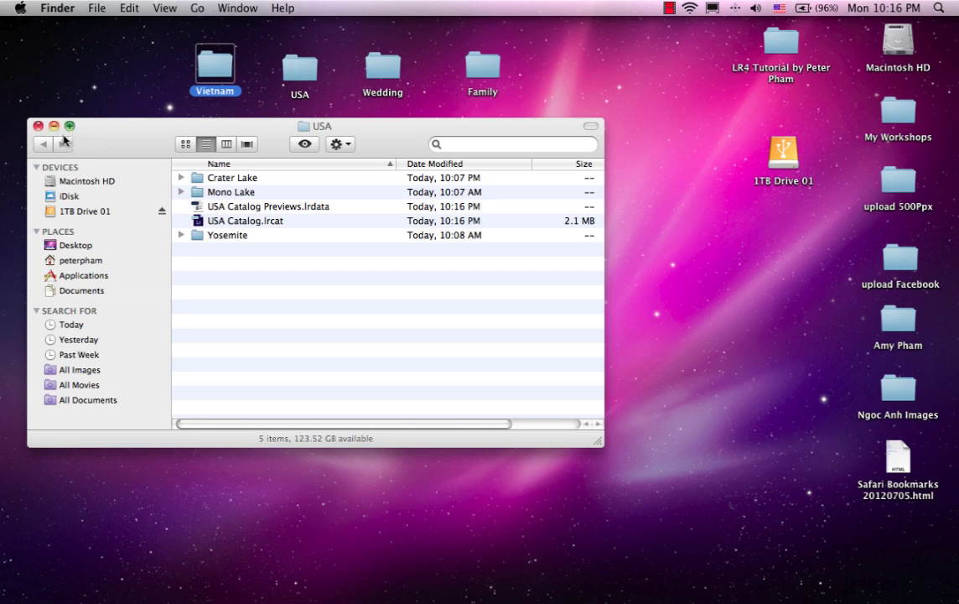
pyautogui.click(39, 126)
pyautogui.click(351, 152)
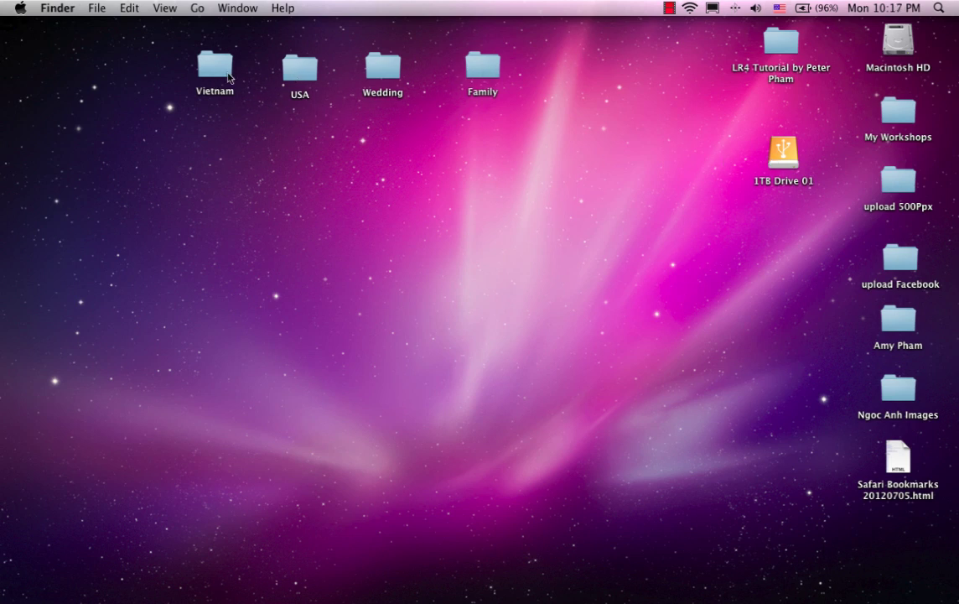
# Reposition the 1TB Drive 01 icon on the desktop and open the drive
pyautogui.click(782, 164)
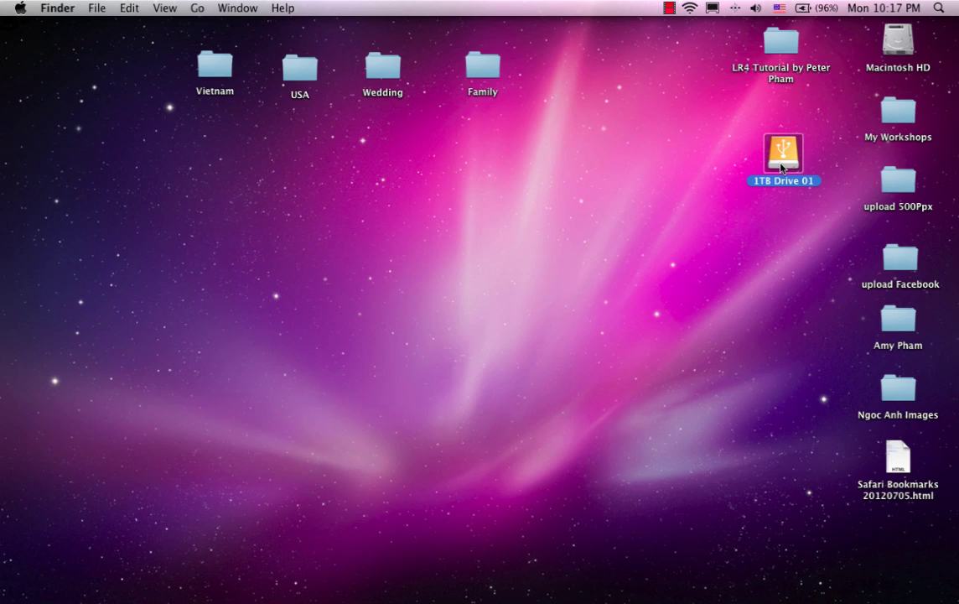
pyautogui.moveTo(783, 167); pyautogui.dragTo(760, 144)
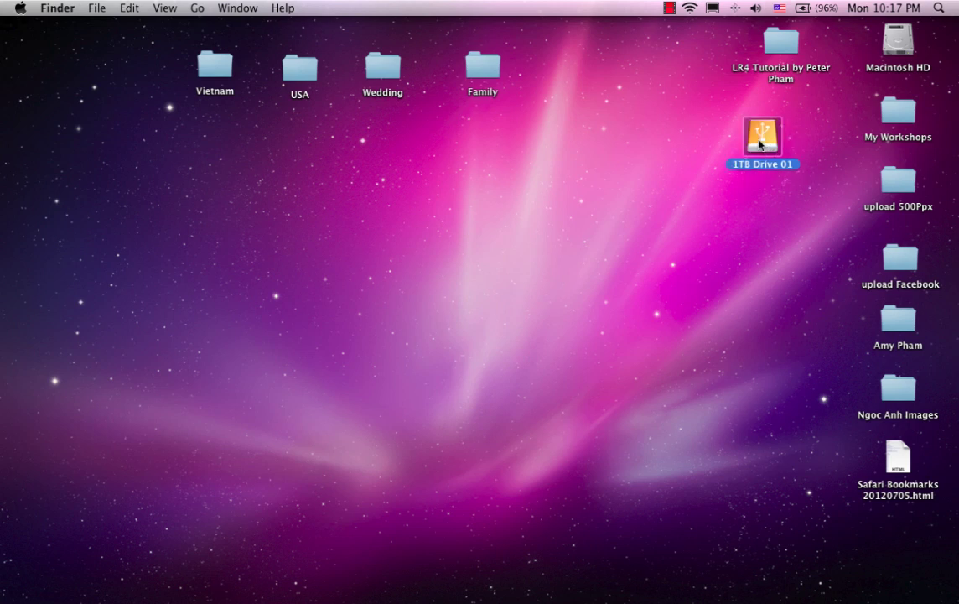
pyautogui.doubleClick(760, 138)
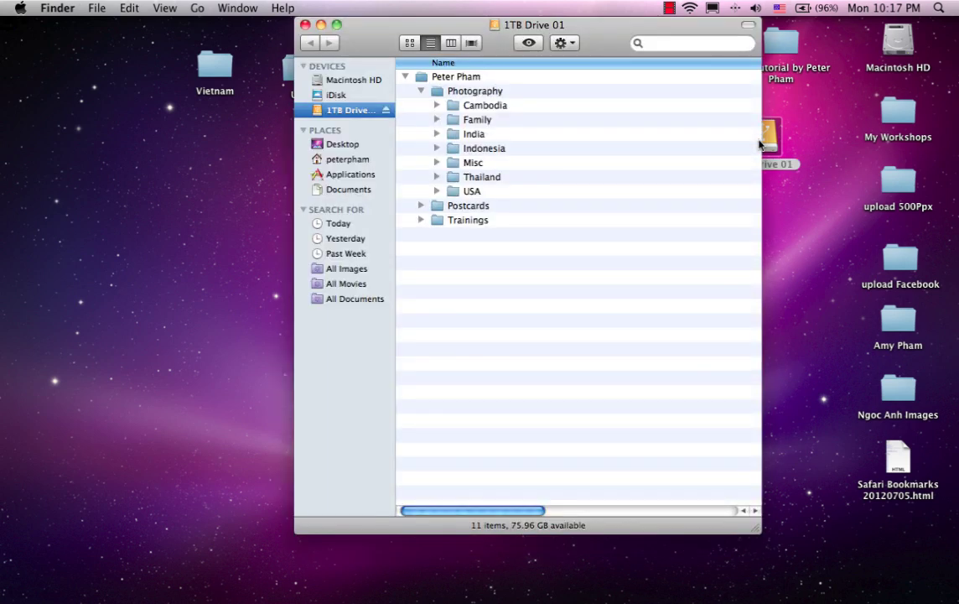
# Expand Photography > India and bring up the context menu for India-Catalog-4.lrcat
pyautogui.click(410, 88)
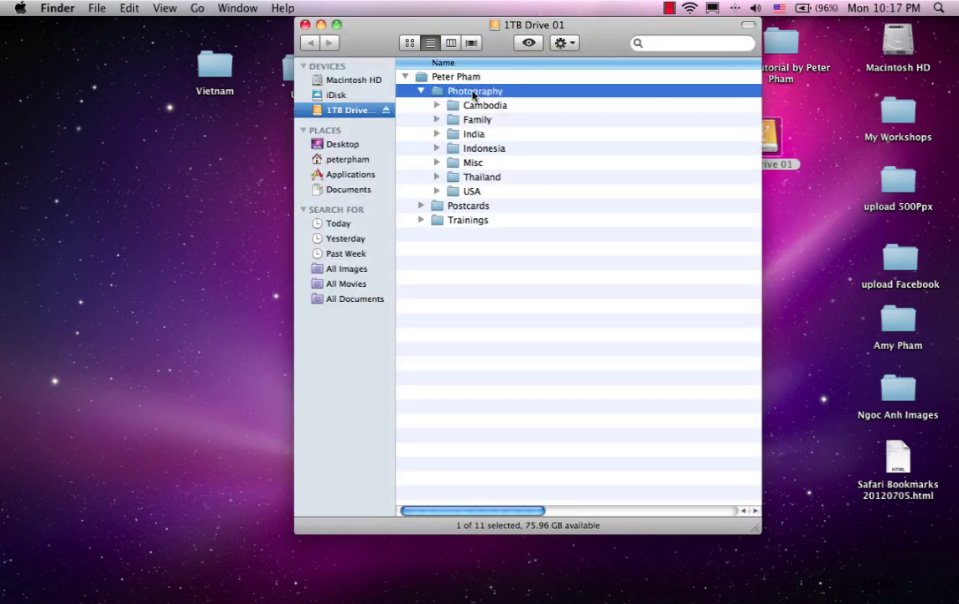
pyautogui.click(437, 135)
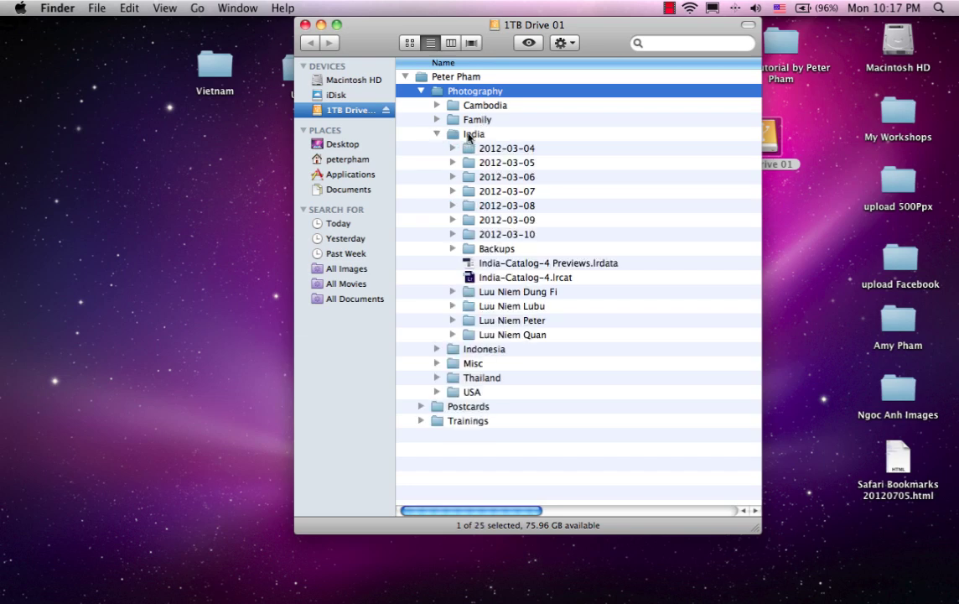
pyautogui.click(467, 135)
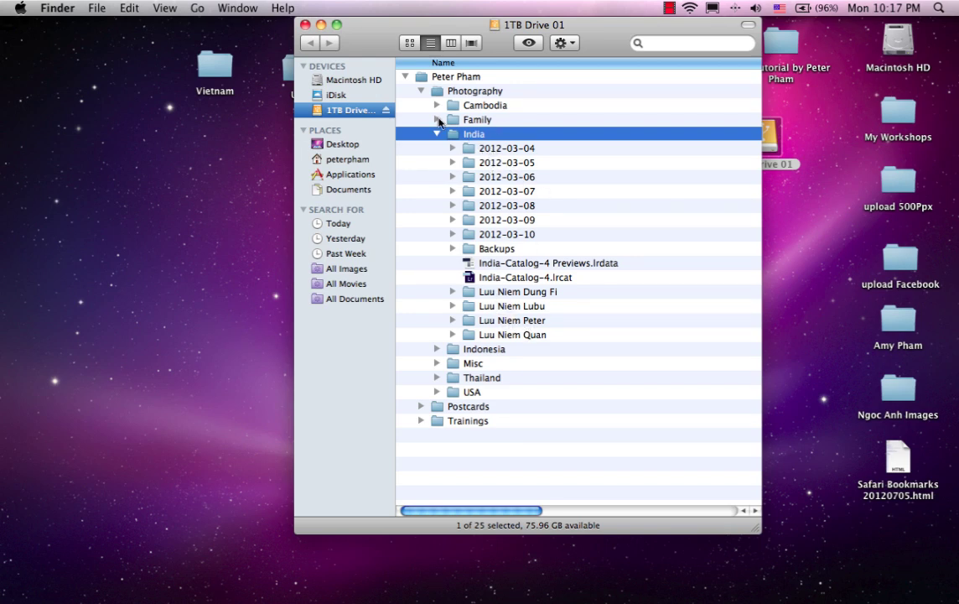
pyautogui.click(534, 279)
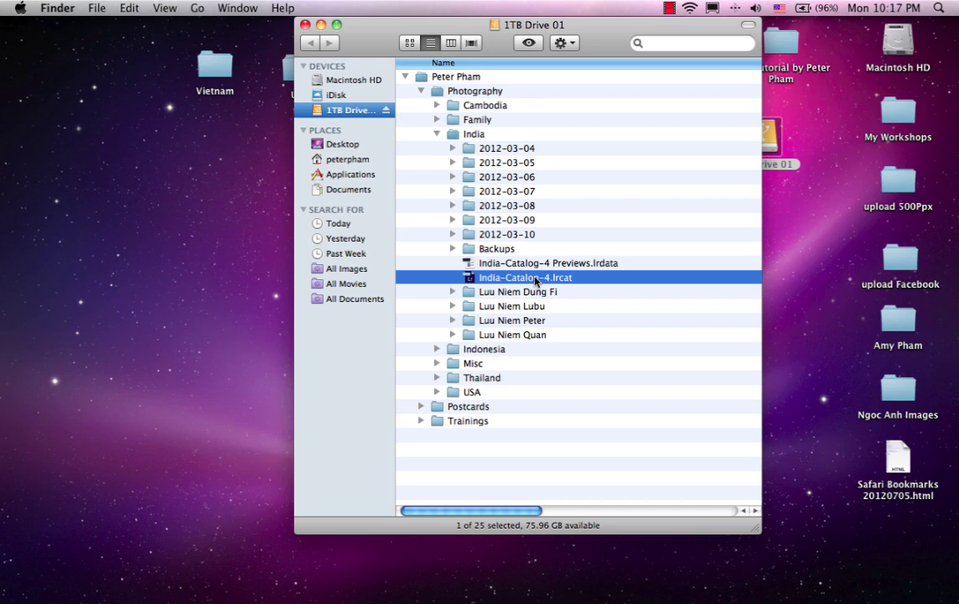
pyautogui.rightClick(536, 280)
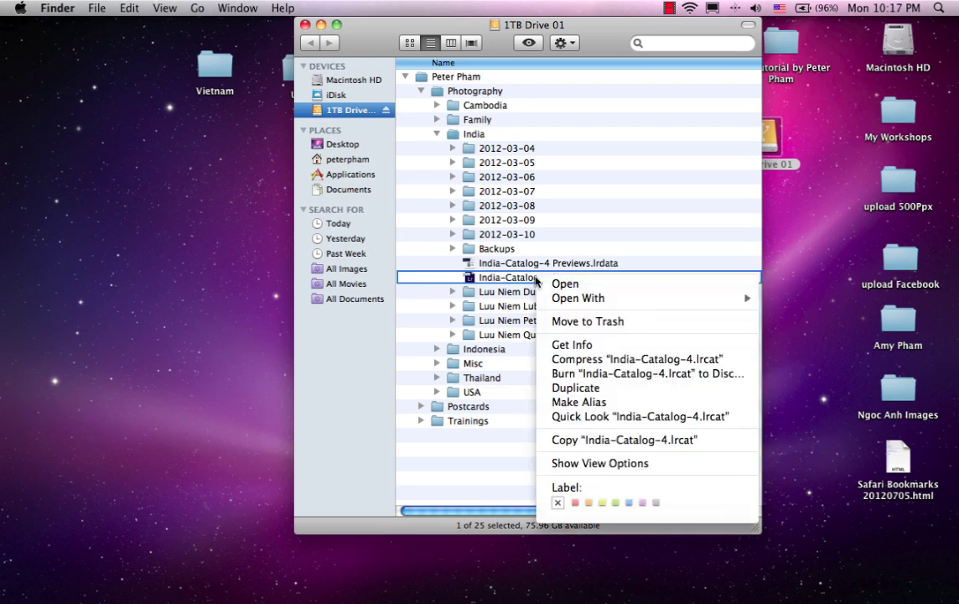
# Open India-Catalog-4.lrcat in Adobe Photoshop Lightroom 4, maximise the window and browse its folders
pyautogui.moveTo(609, 302)
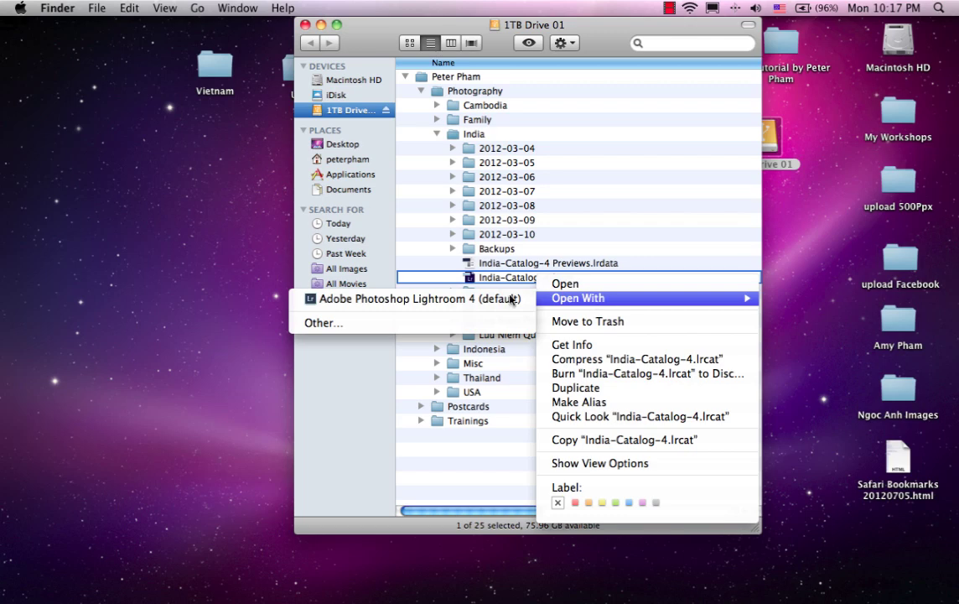
pyautogui.click(457, 299)
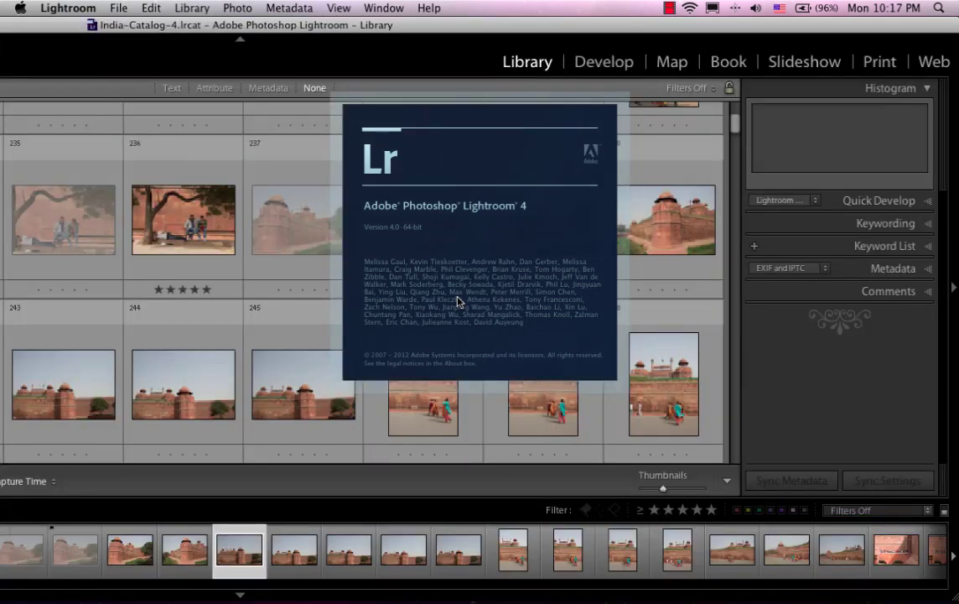
pyautogui.moveTo(21, 18); pyautogui.dragTo(570, 19)
pyautogui.click(95, 25)
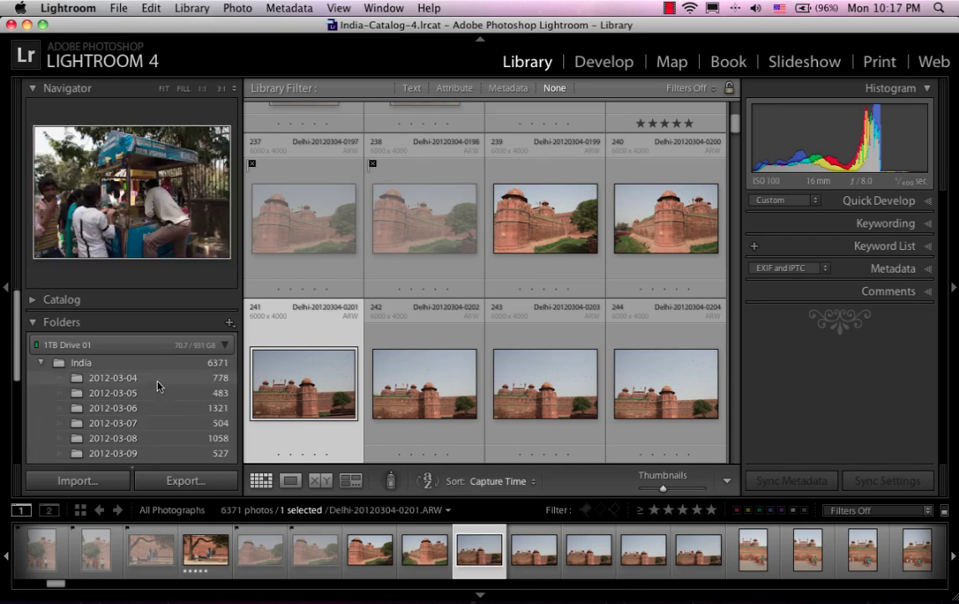
pyautogui.scroll(-1, 158, 386)
pyautogui.scroll(-5, 158, 386)
pyautogui.scroll(5, 158, 385)
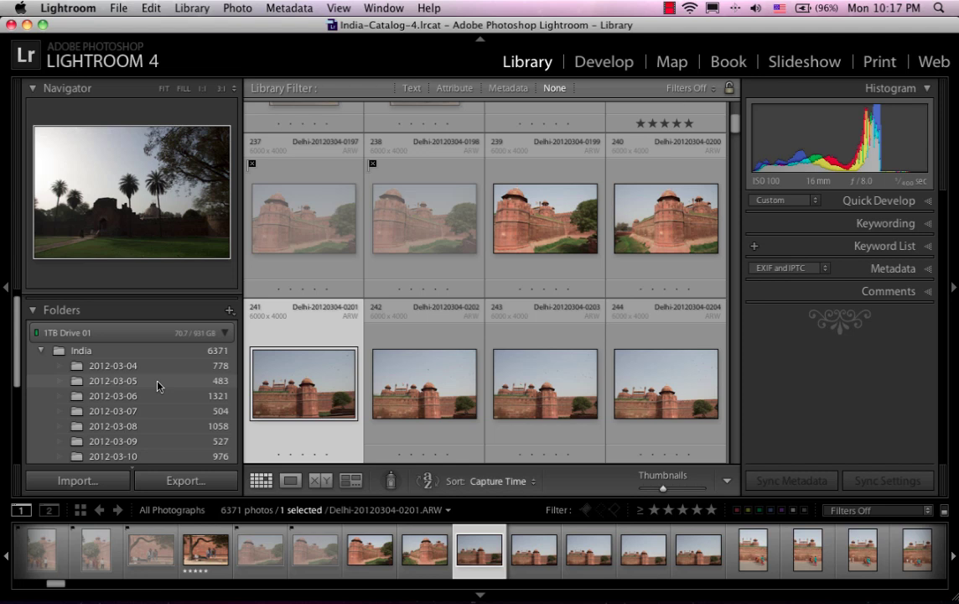
pyautogui.scroll(-2, 157, 386)
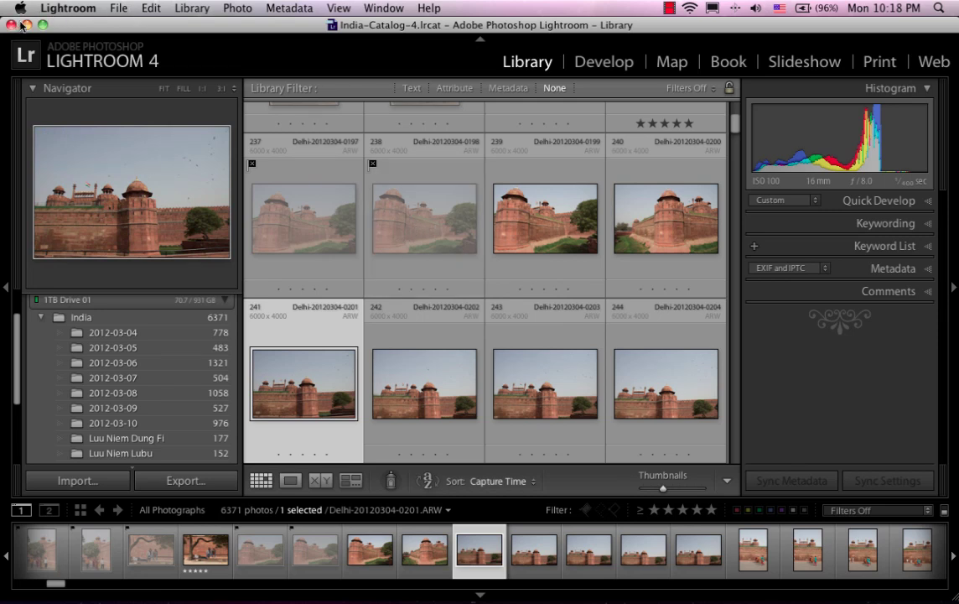
# Quit Lightroom, skipping the catalog backup this time
pyautogui.click(63, 10)
pyautogui.click(84, 176)
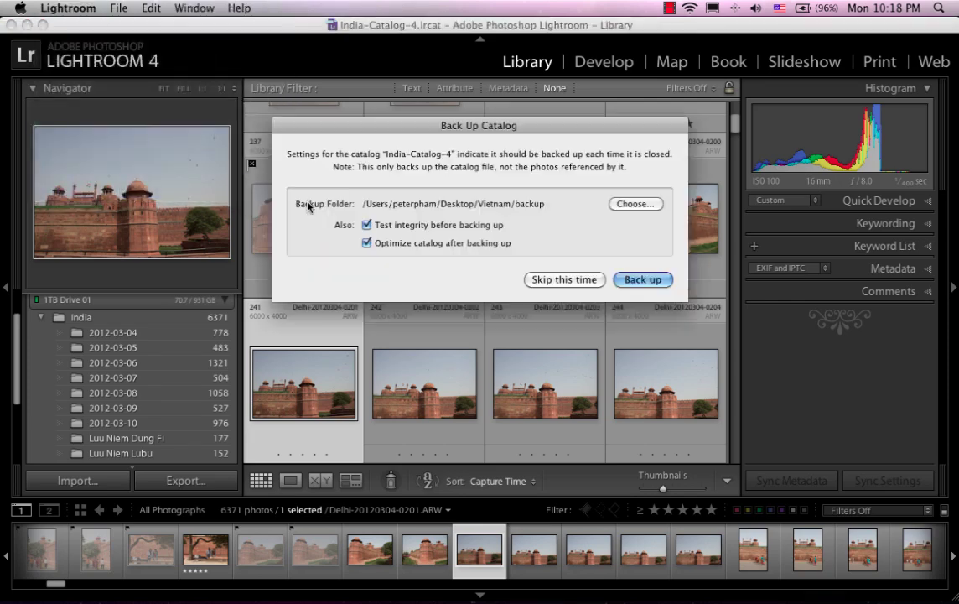
pyautogui.click(549, 279)
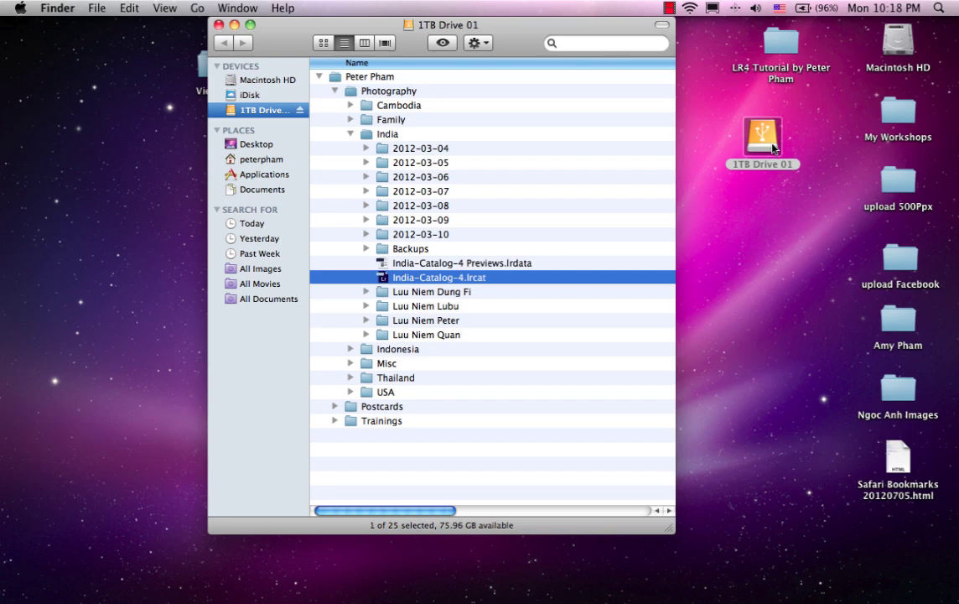
# Close the 1TB Drive 01 window and nudge the Vietnam desktop folder, leaving it near its original spot
pyautogui.click(217, 26)
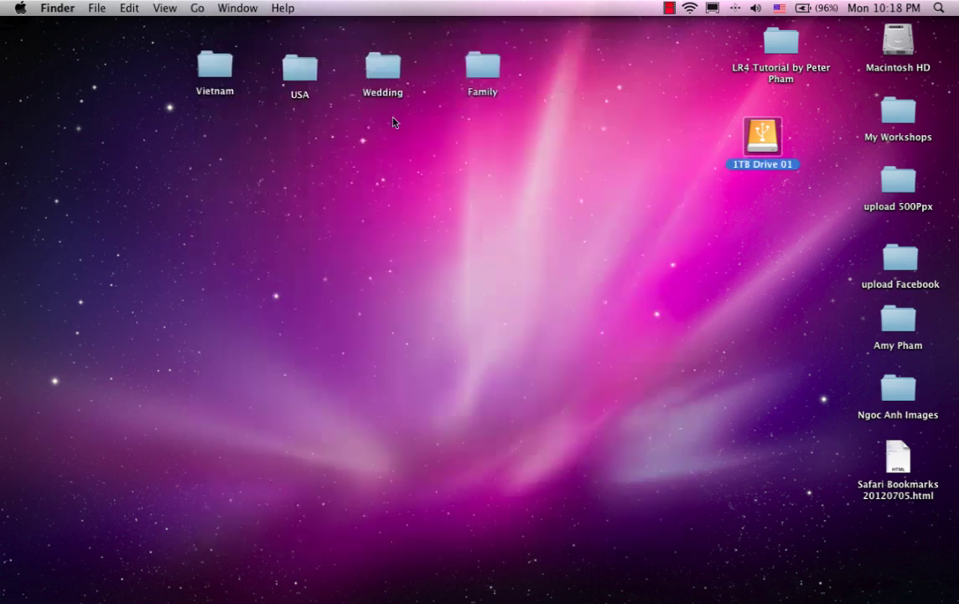
pyautogui.click(394, 122)
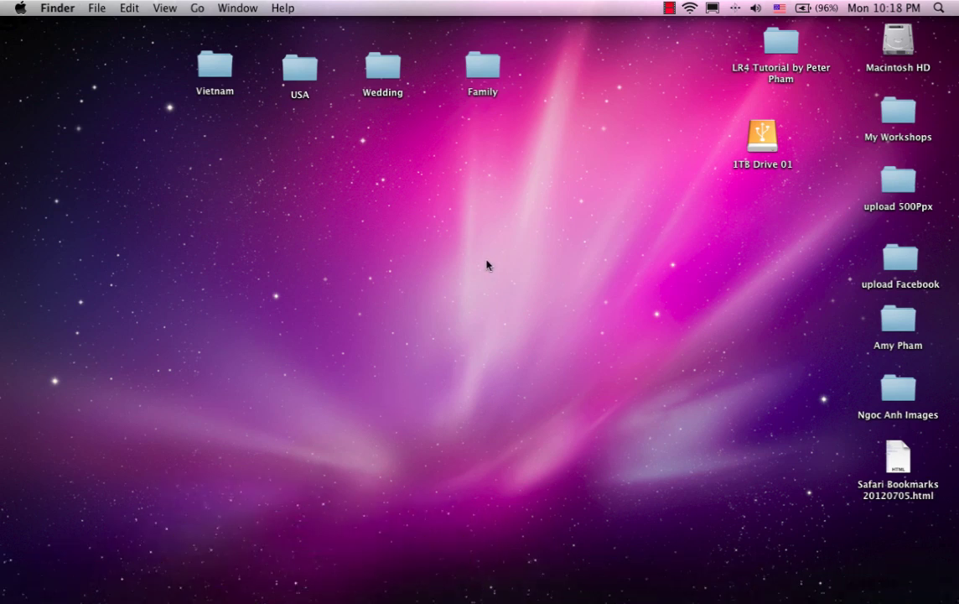
pyautogui.click(216, 76)
pyautogui.moveTo(215, 76); pyautogui.dragTo(197, 68)
pyautogui.click(234, 121)
pyautogui.click(214, 61)
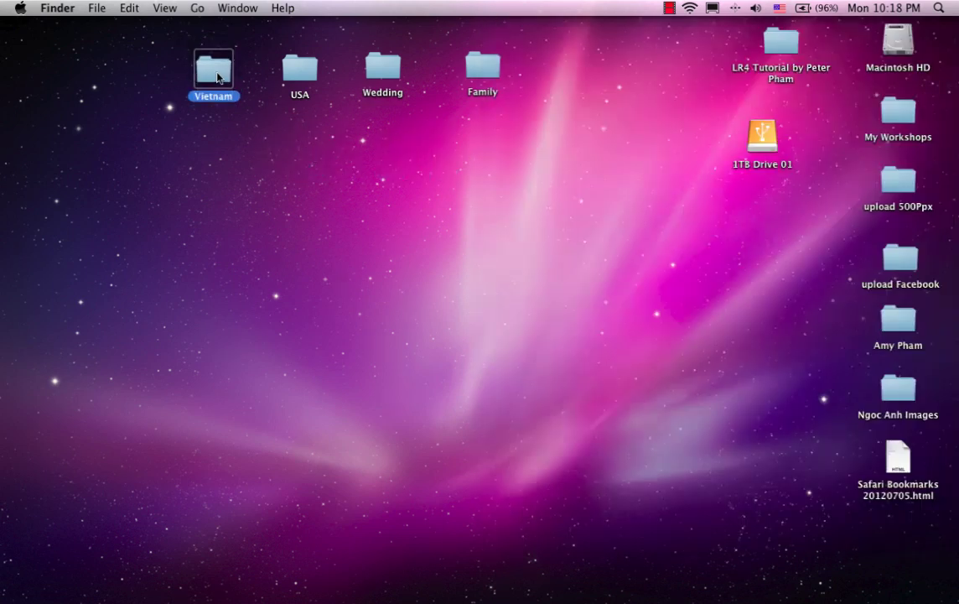
pyautogui.click(273, 126)
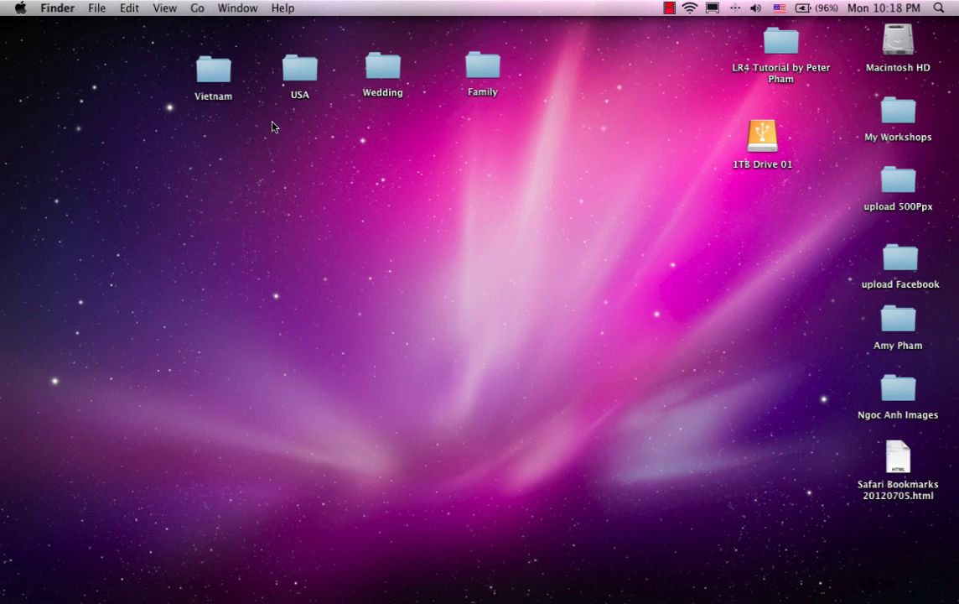